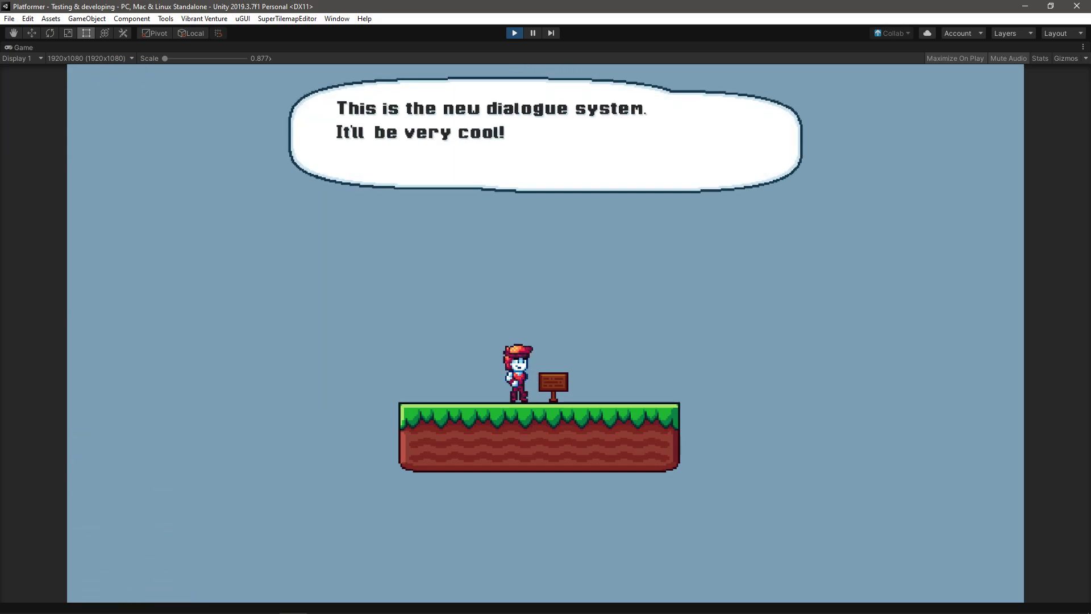
Advance the dialogue with F through its remaining lines until the box closes
key(f)
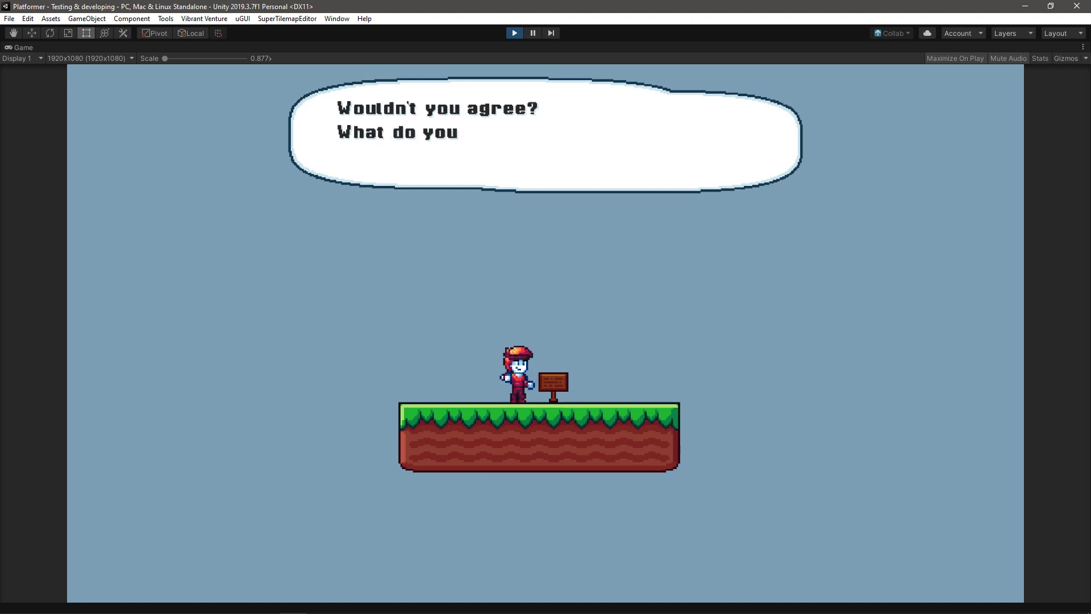
key(f)
key(f)
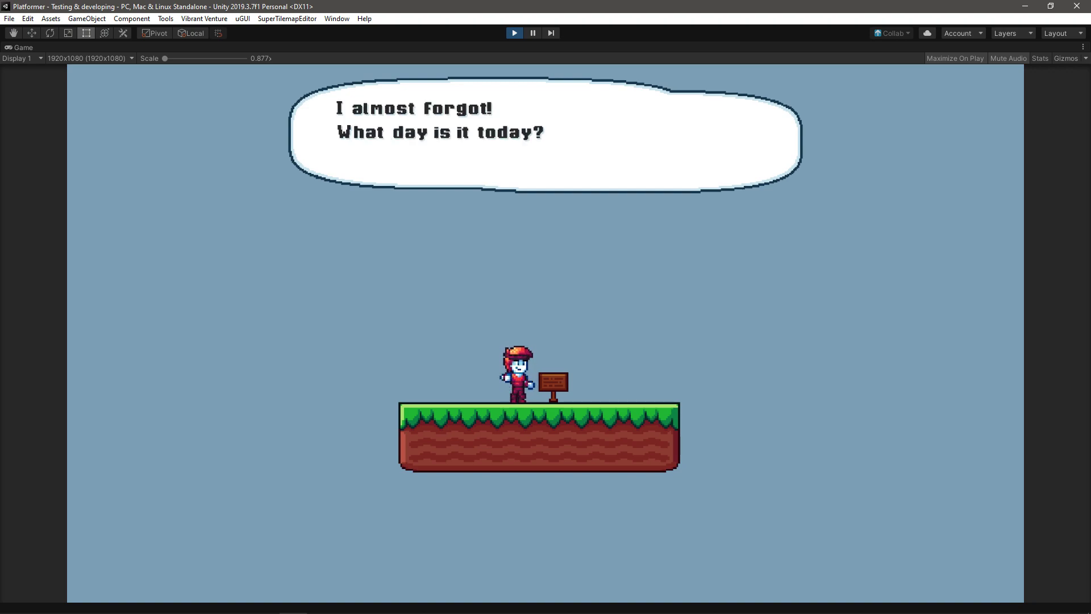
key(f)
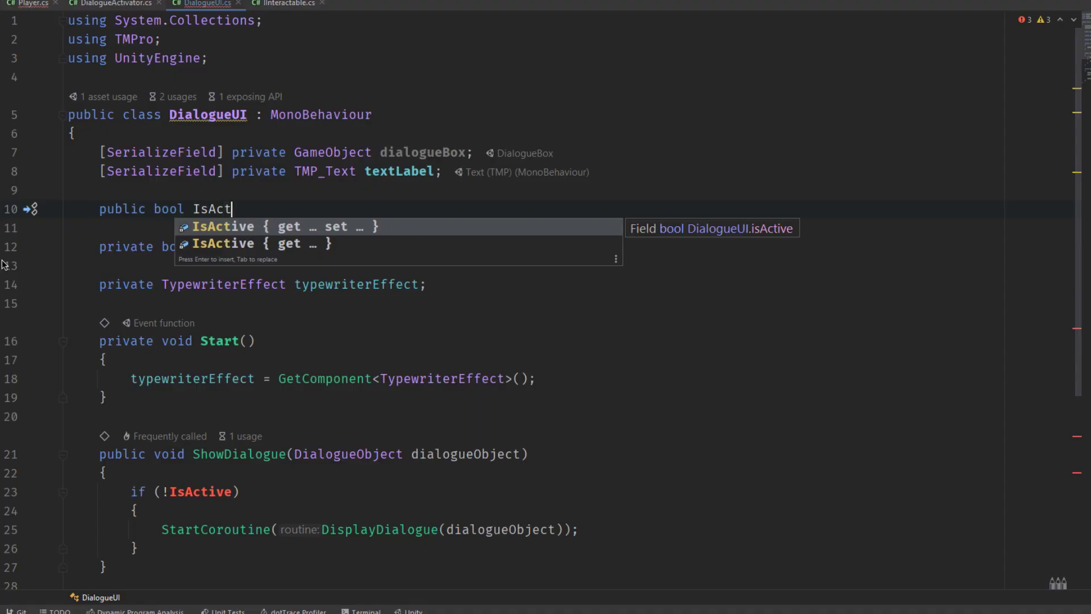
key(Return)
Open the IsActive property body and add the getter get => isActive;
text({)
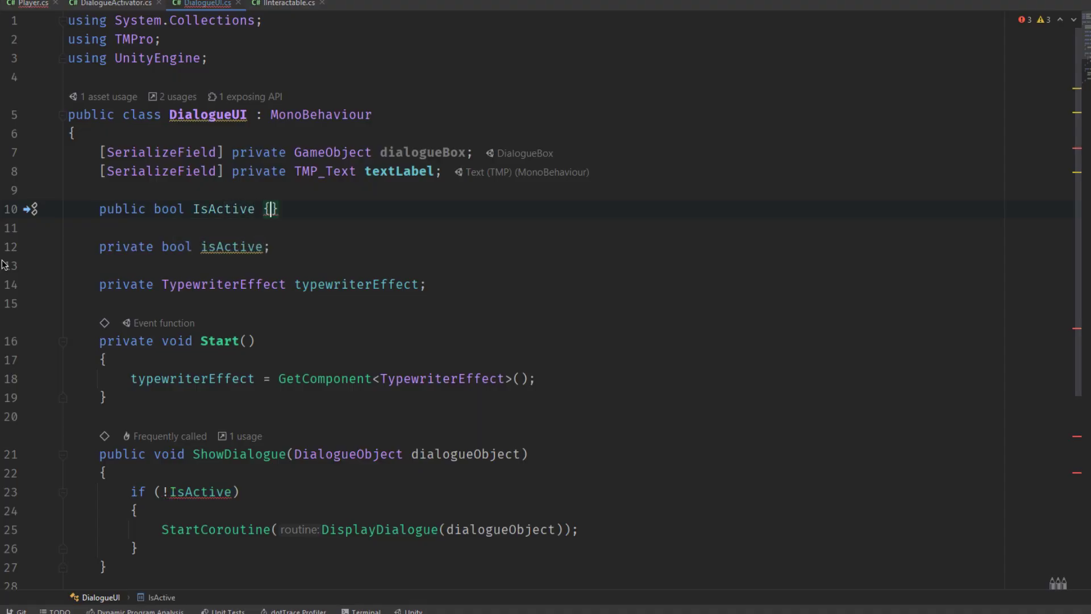
key(Return)
text(get => isActive;)
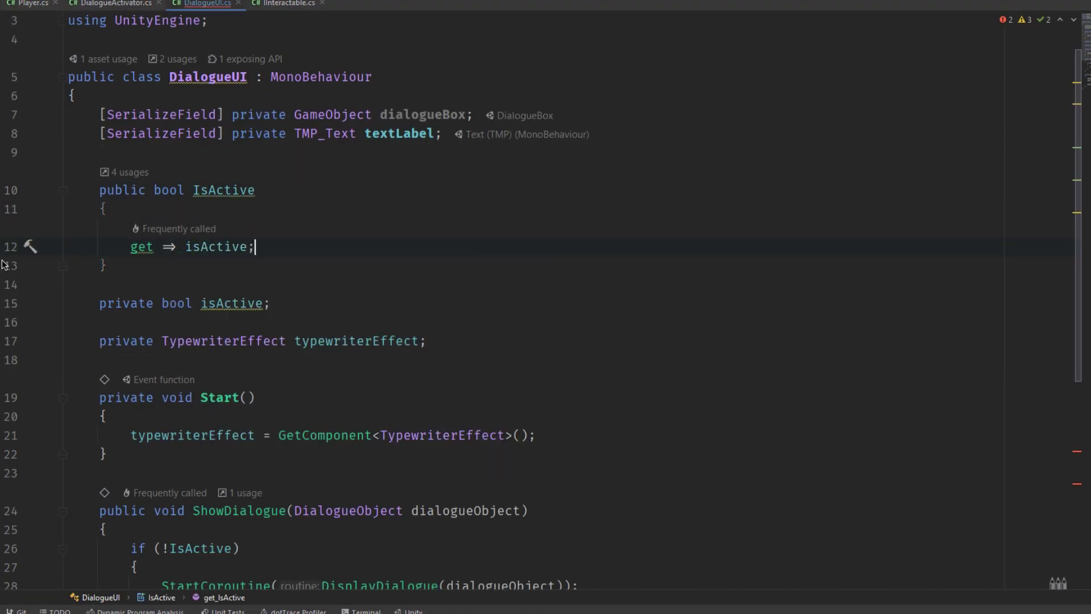
Add a setter calling dialogueBox.SetActive(true) and assigning isActive = value
key(Return)
text(set {)
key(Return)
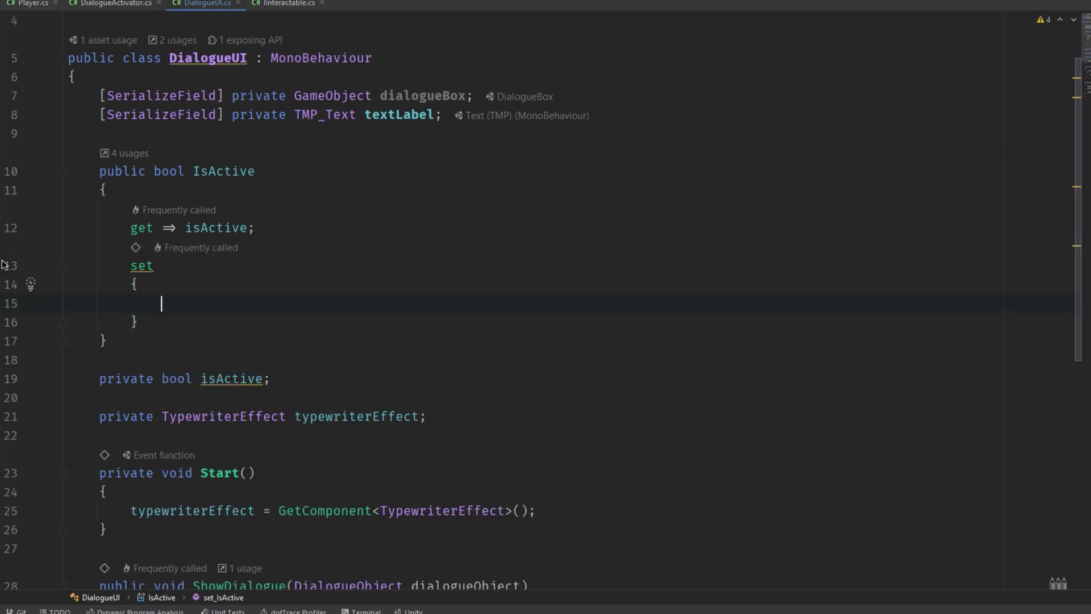
text(dialogueBox.SetActive(true))
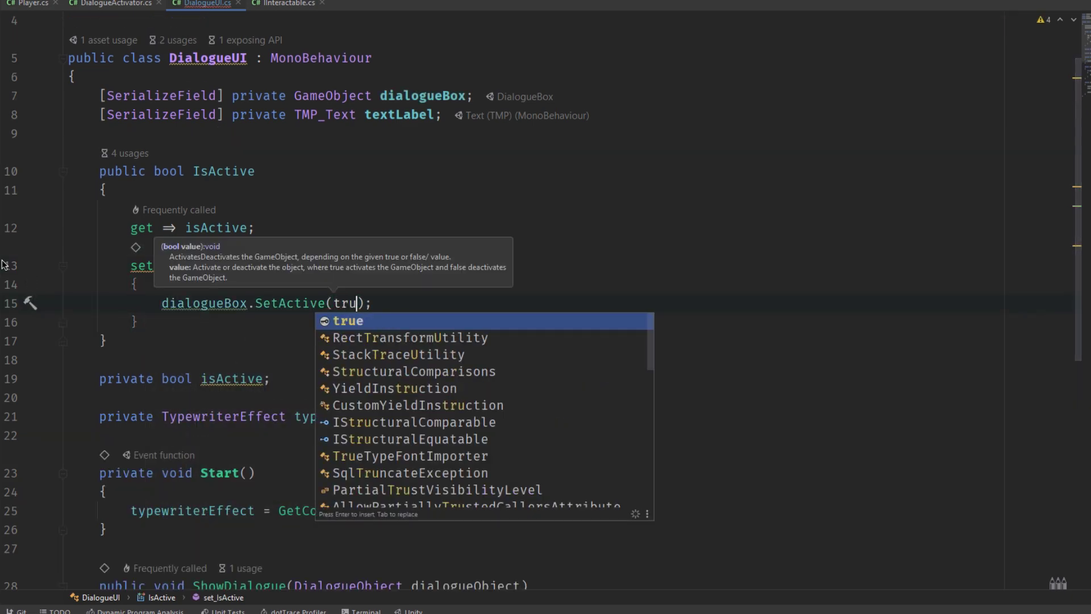
text(;)
key(Return)
text(isActive=va)
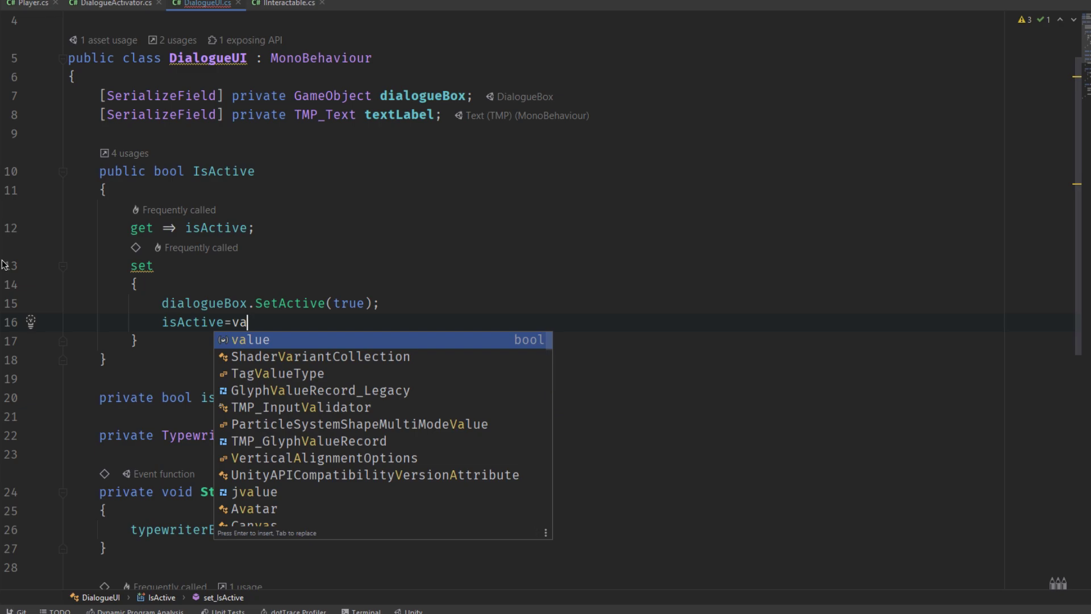
key(Return)
text(;)
Replace the SetActive argument true with value
key(Up)
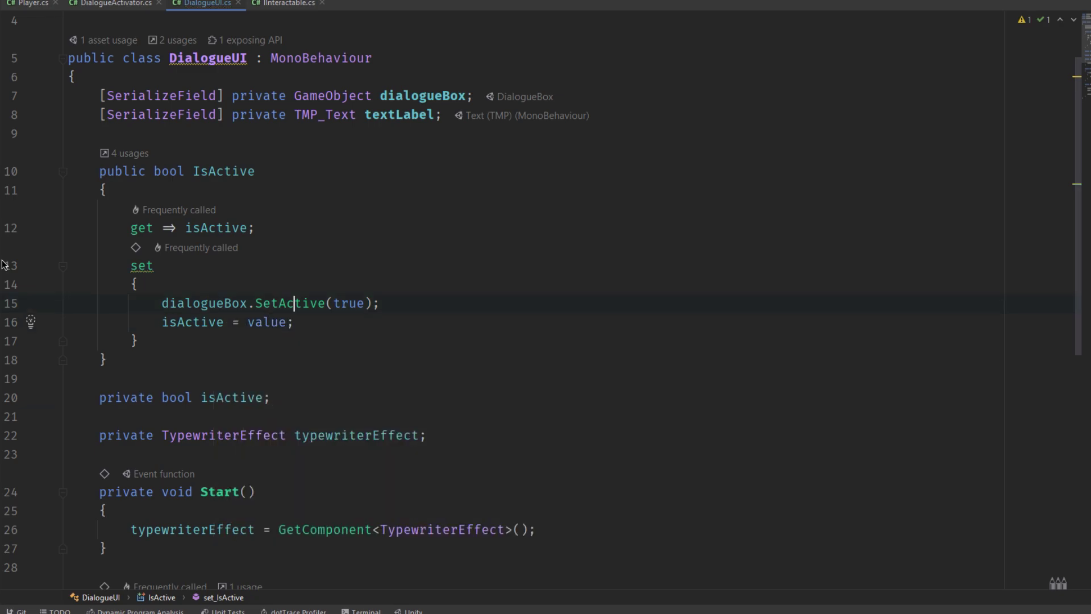
key(Right)
key(Right)
key(Right)
key(Right)
key(Right)
key(ctrl+Delete)
text(va)
key(Return)
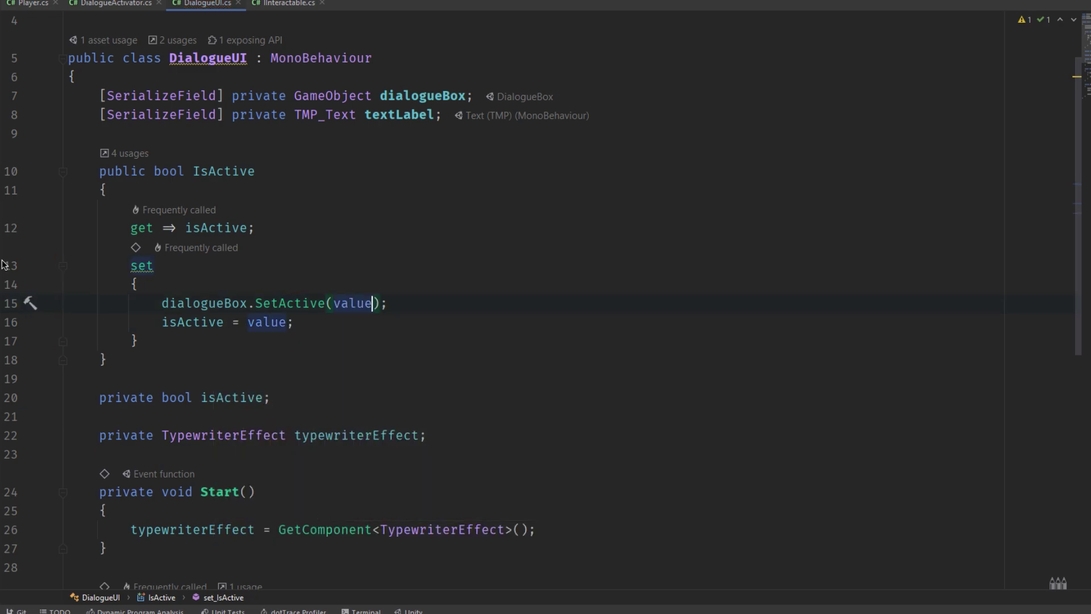
key(alt+Tab)
Frame the Canvas in the Scene view and zoom out to view the dialogue box
double_click(424, 87)
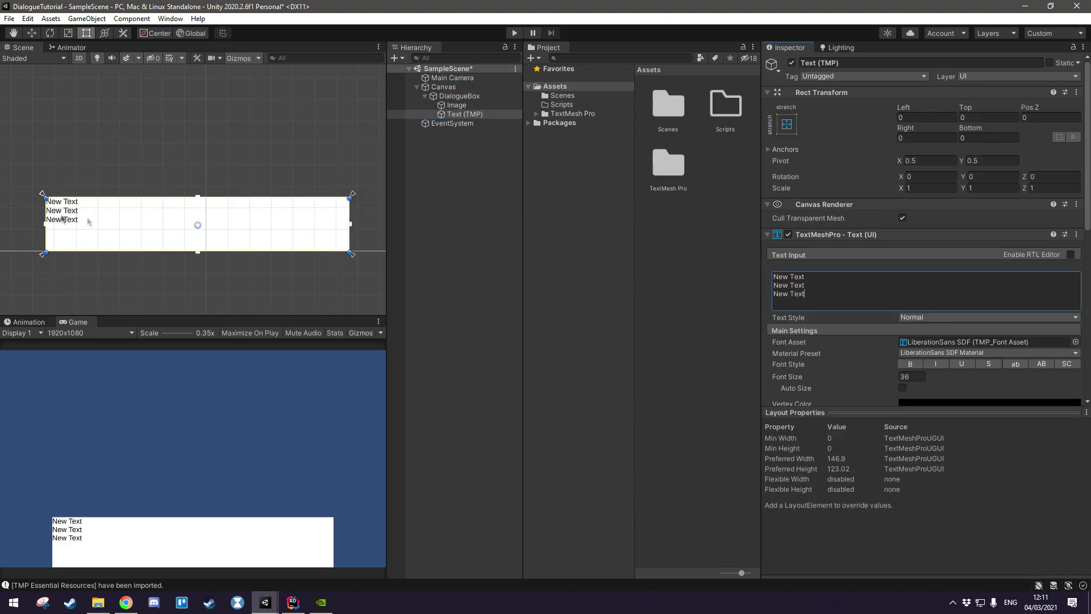
scroll(91, 222, down, 1)
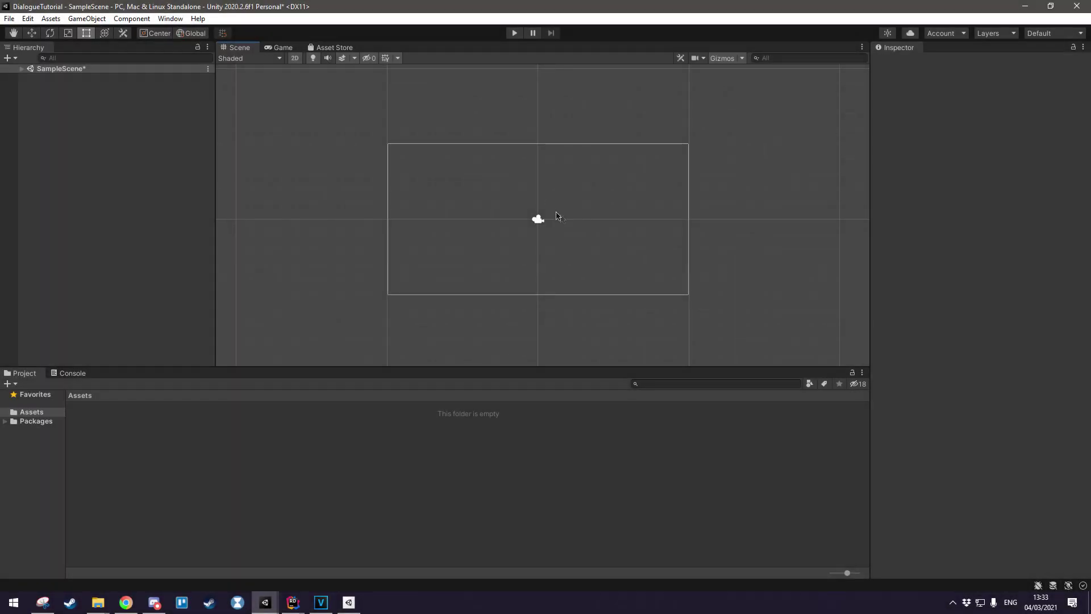
Switch the editor layout to 2 by 3
click(1037, 45)
click(1043, 35)
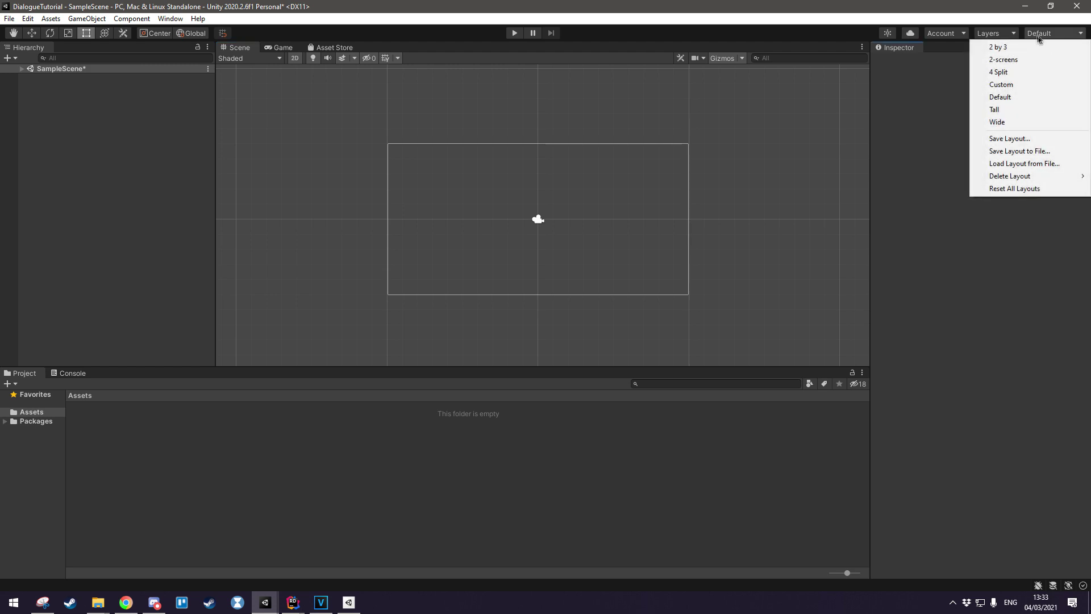
click(1009, 50)
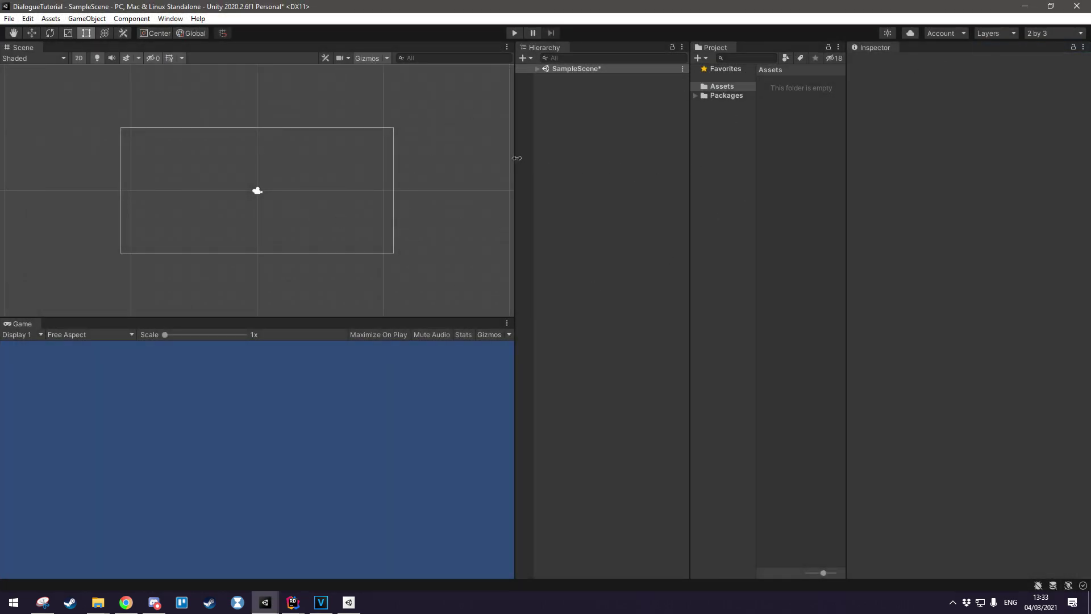
Narrow the Scene and Game views and widen the Project asset list and folder tree
drag(516, 157, 385, 158)
drag(691, 141, 592, 141)
drag(659, 137, 726, 137)
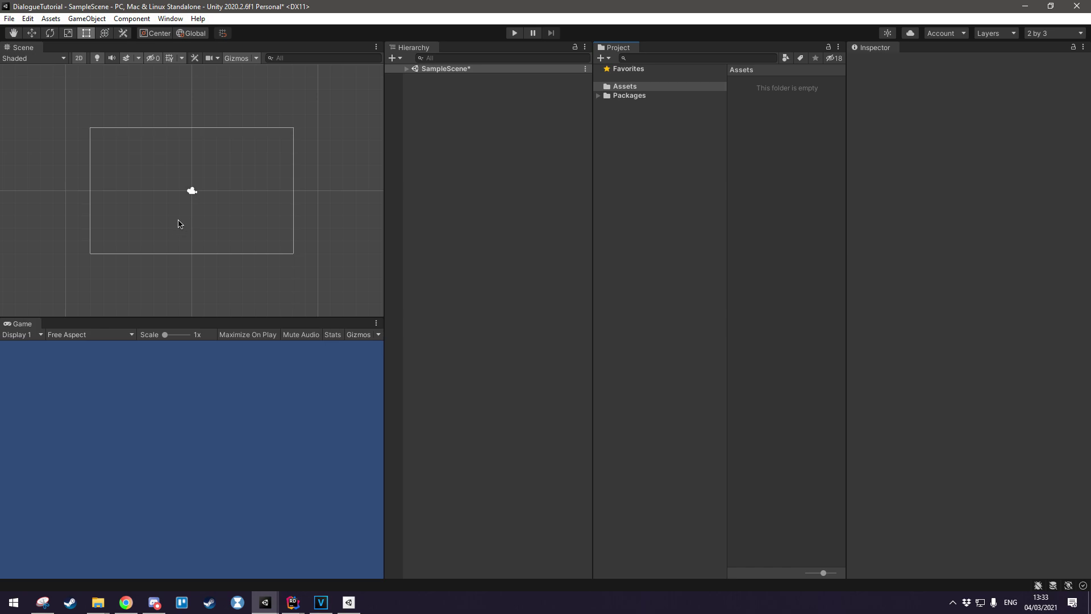
click(104, 335)
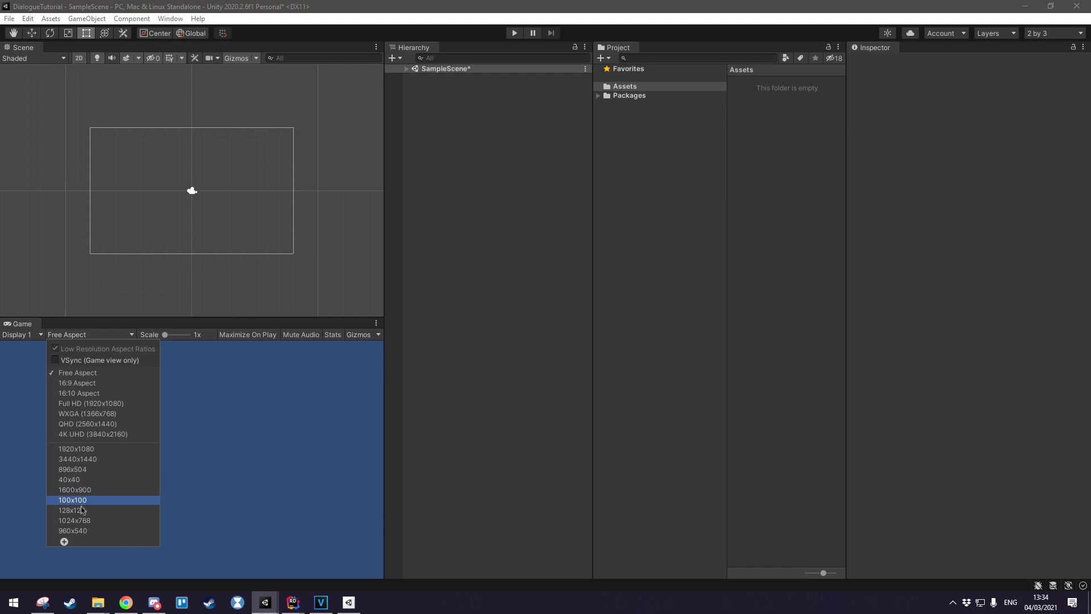
Start a custom 1920x1080 resolution, cancel it, and choose Full HD (1920x1080) instead
click(64, 542)
click(134, 486)
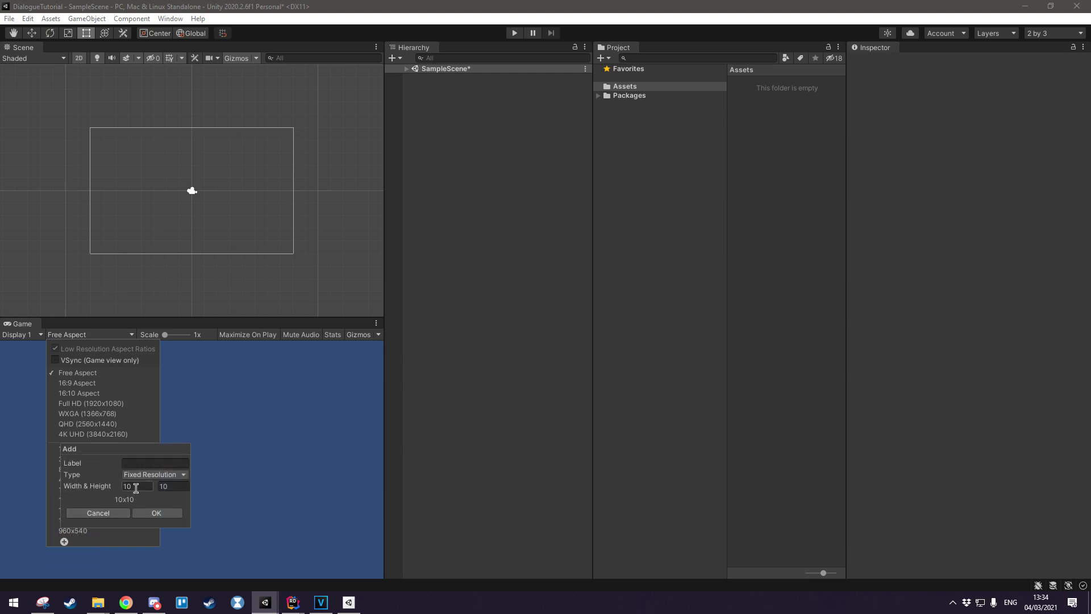
text(1920)
key(Tab)
text(1080)
click(102, 512)
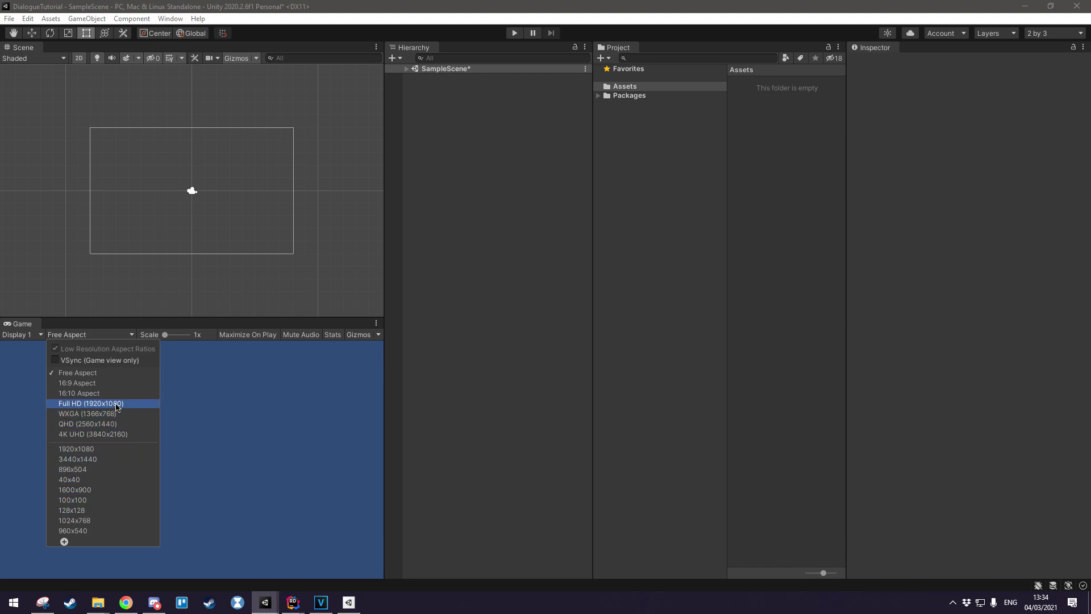
click(116, 404)
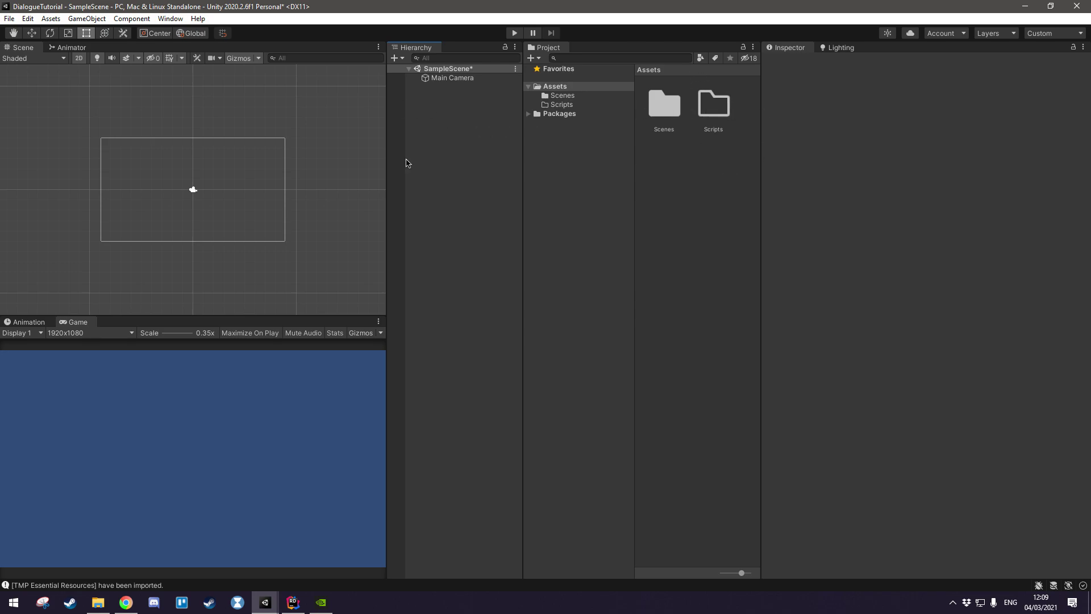
Create a UI Canvas from the Hierarchy menu and frame it in the Scene view
right_click(448, 119)
mouse_move(511, 339)
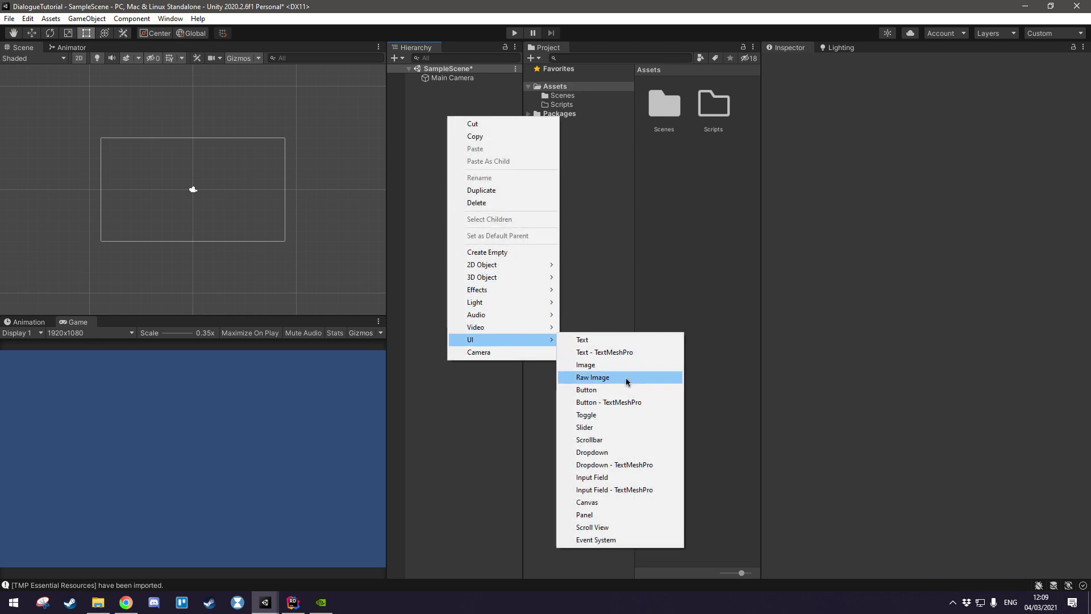
click(611, 502)
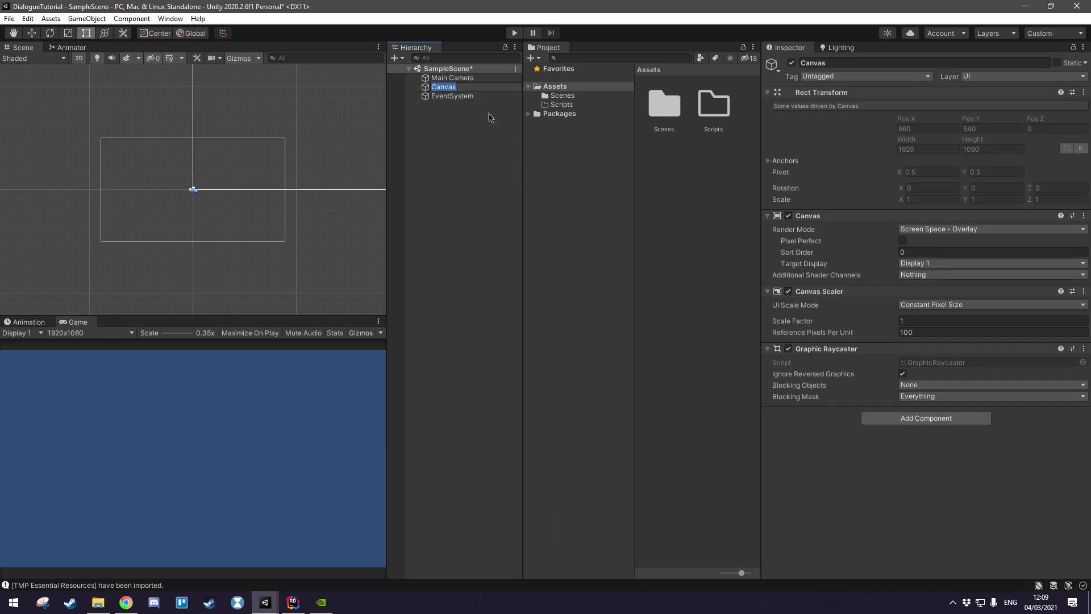
middle_drag(318, 124, 257, 158)
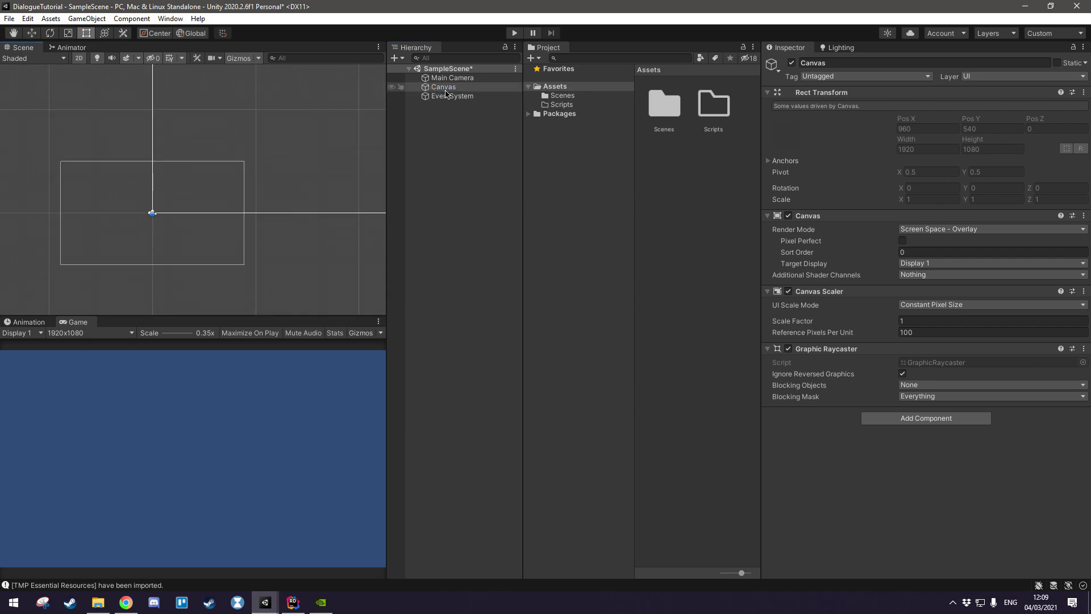
double_click(444, 88)
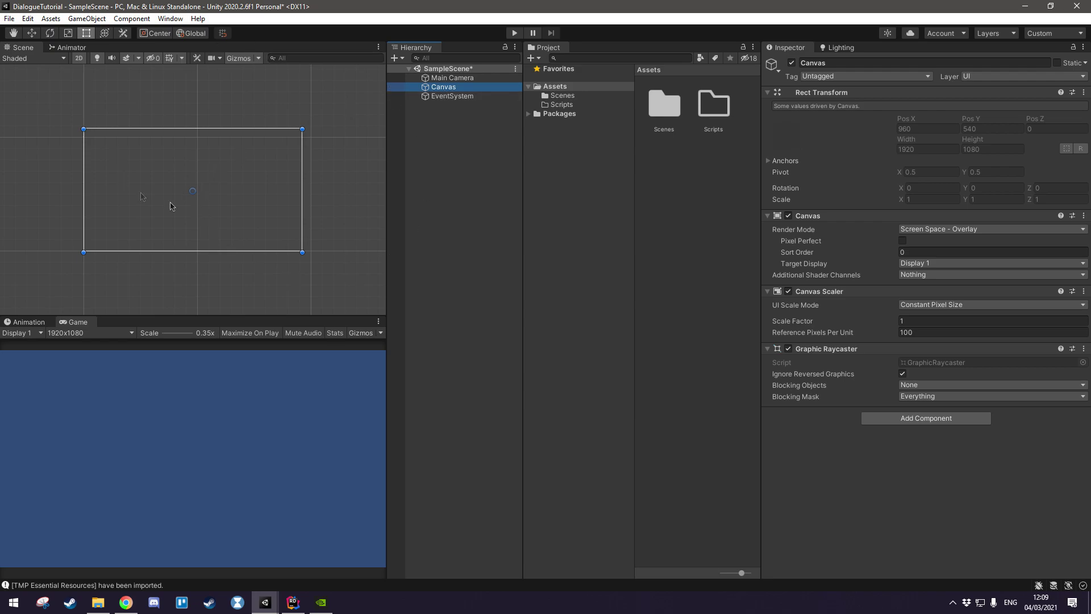
right_click(454, 88)
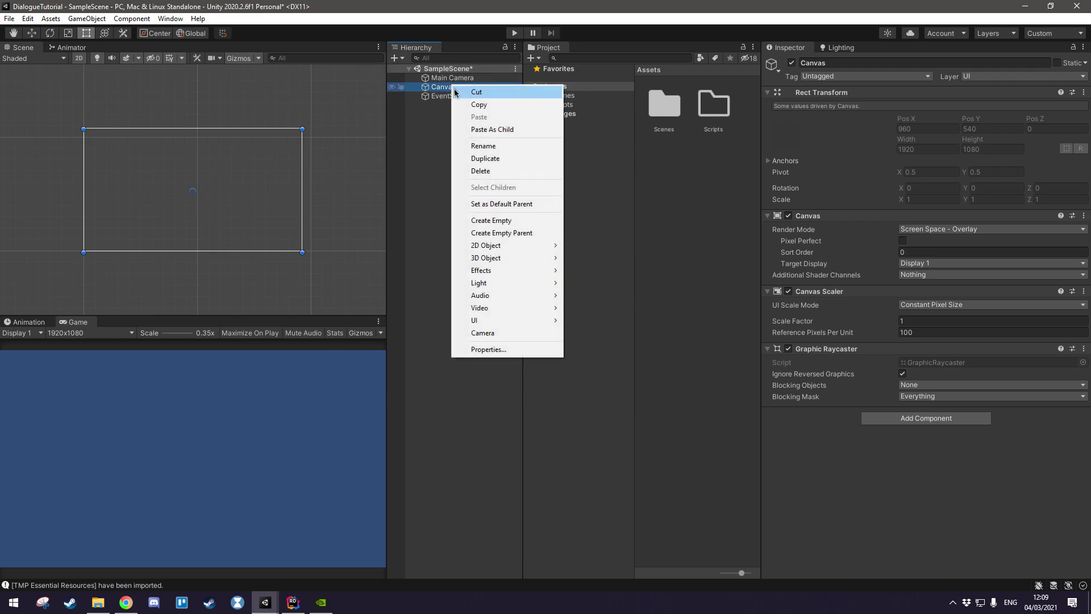
Create an empty child under Canvas and name it DialogueBox
click(503, 225)
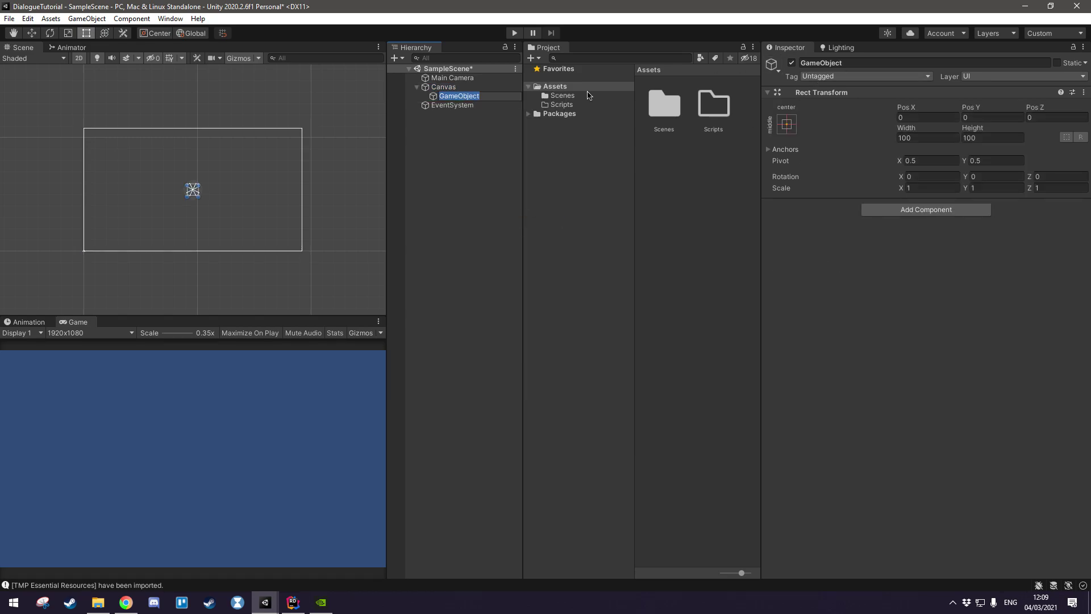
click(879, 63)
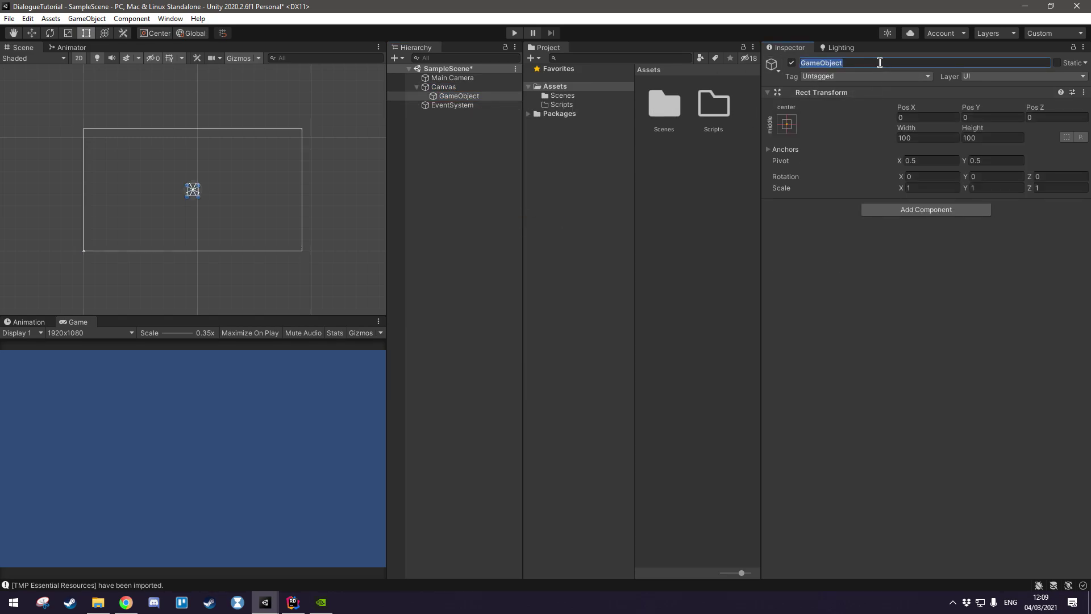
text(DialogueBox)
key(Return)
Anchor DialogueBox to bottom centre with pivot and position via Shift+Alt preset
click(787, 125)
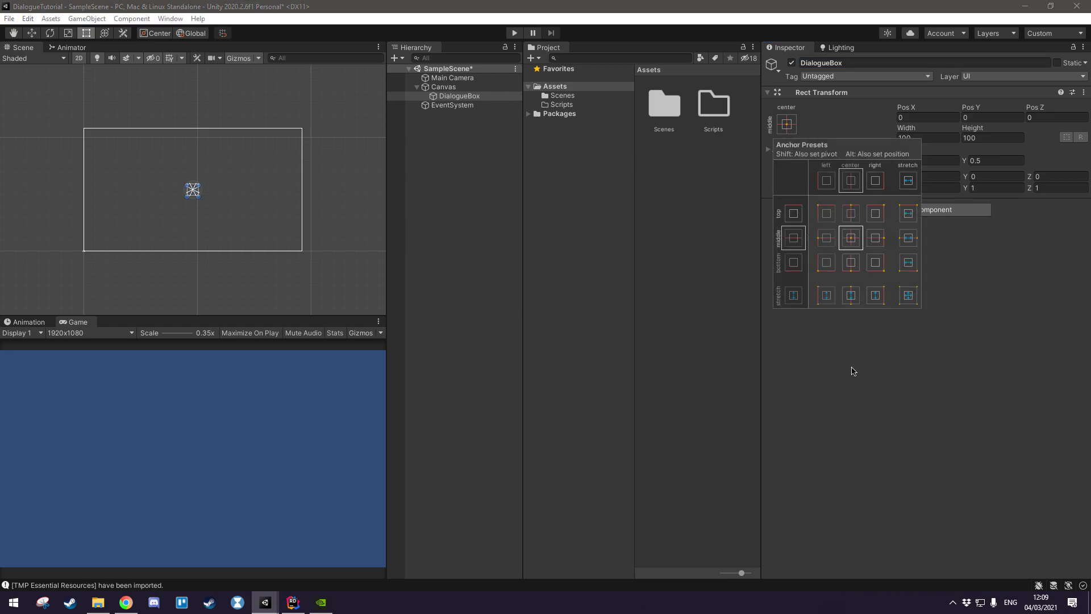
key(shift+alt)
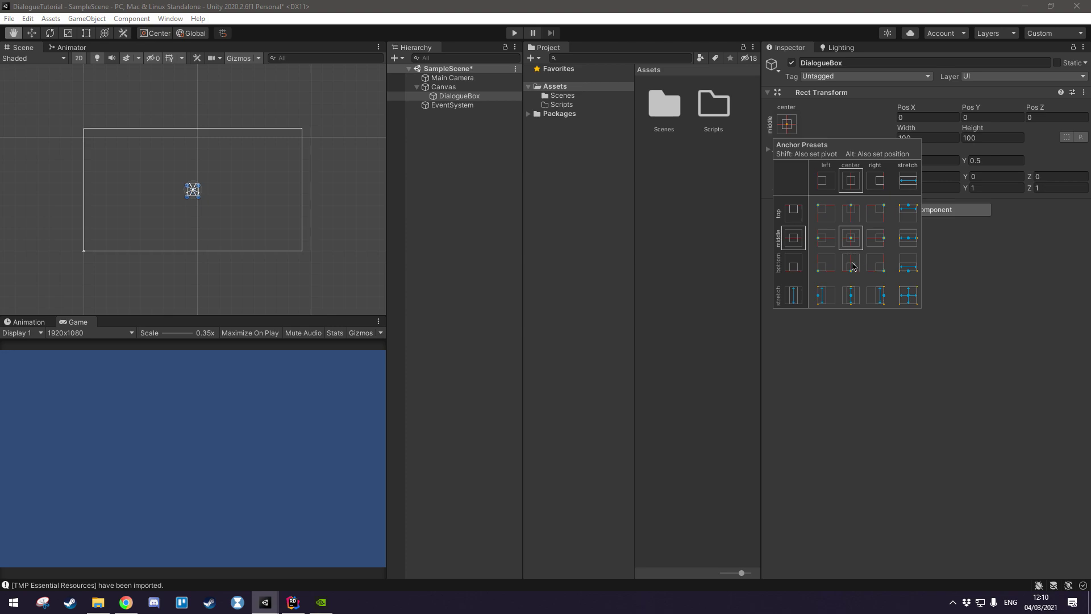
alt+shift+click(851, 263)
click(327, 230)
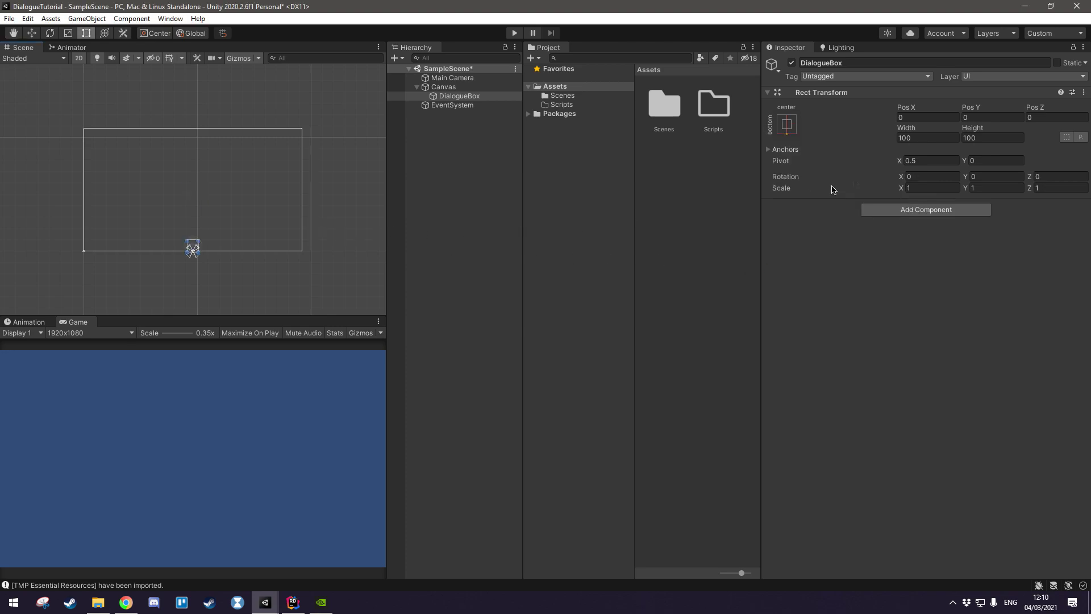
Size DialogueBox to Width 1400 and Height 250
click(931, 135)
text(1400)
key(Tab)
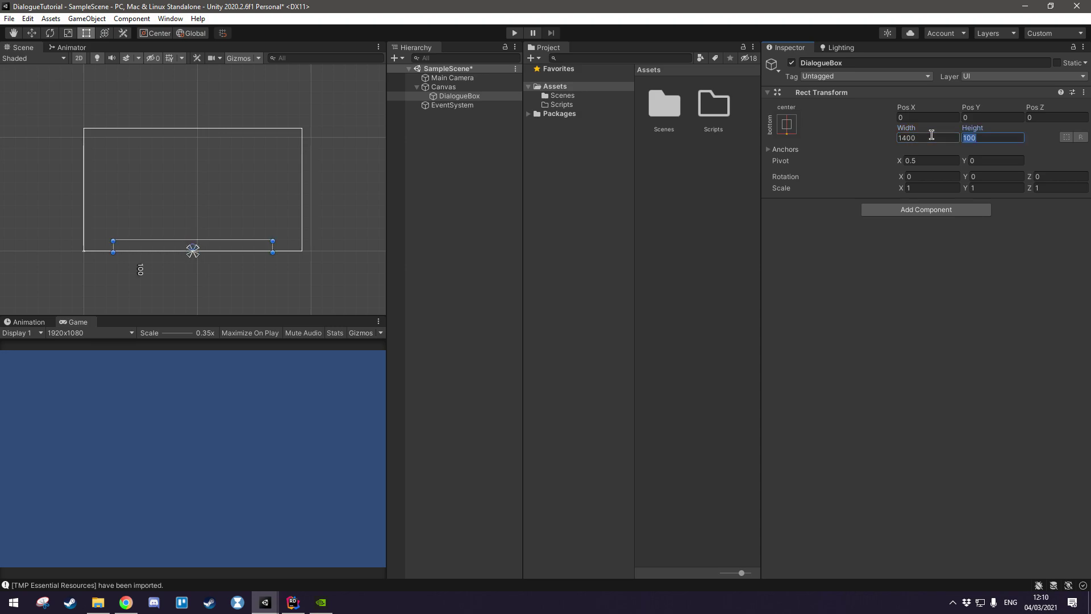
text(250)
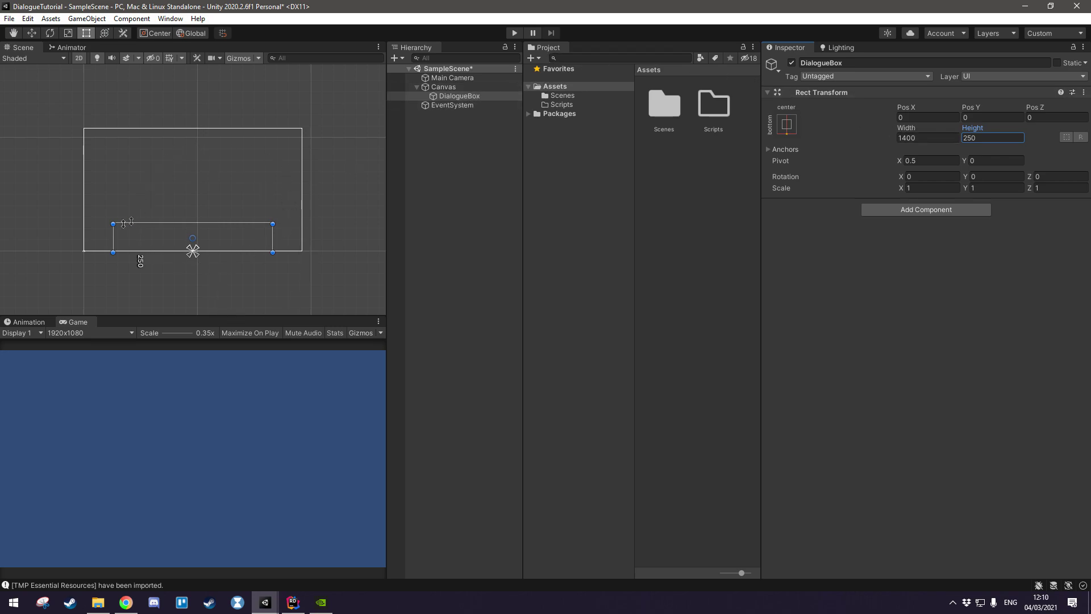
right_click(470, 101)
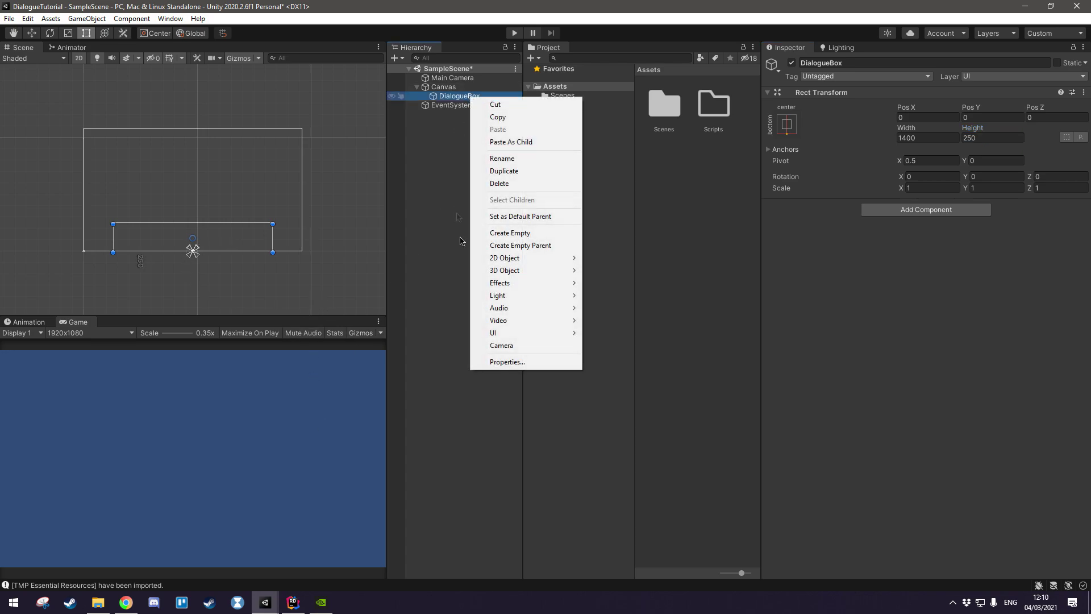
Add a UI Image under DialogueBox and apply the Shift+Alt stretch-stretch anchor preset
mouse_move(509, 334)
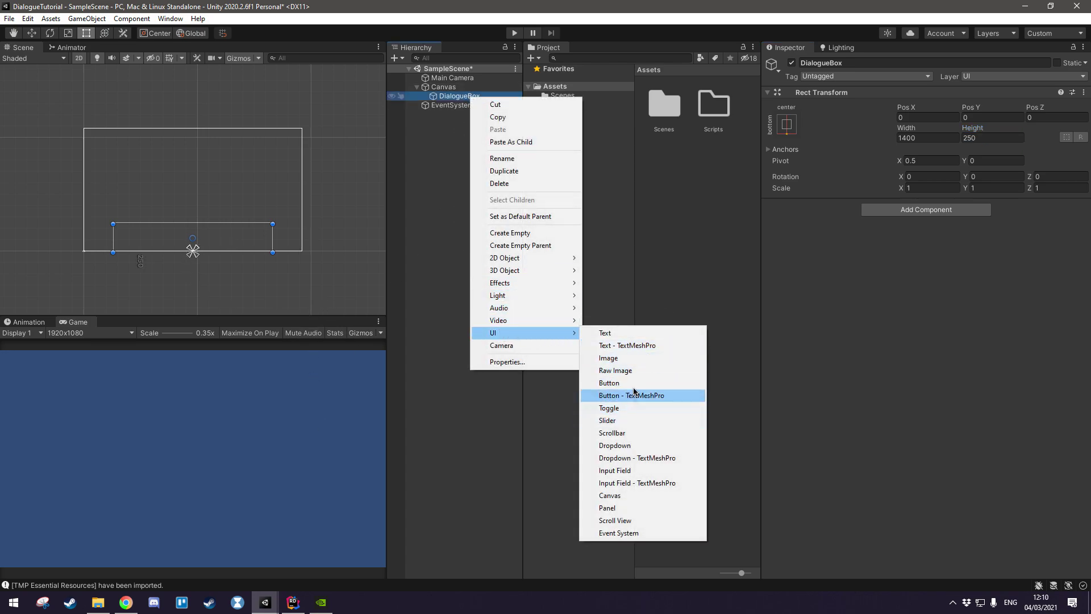
click(634, 364)
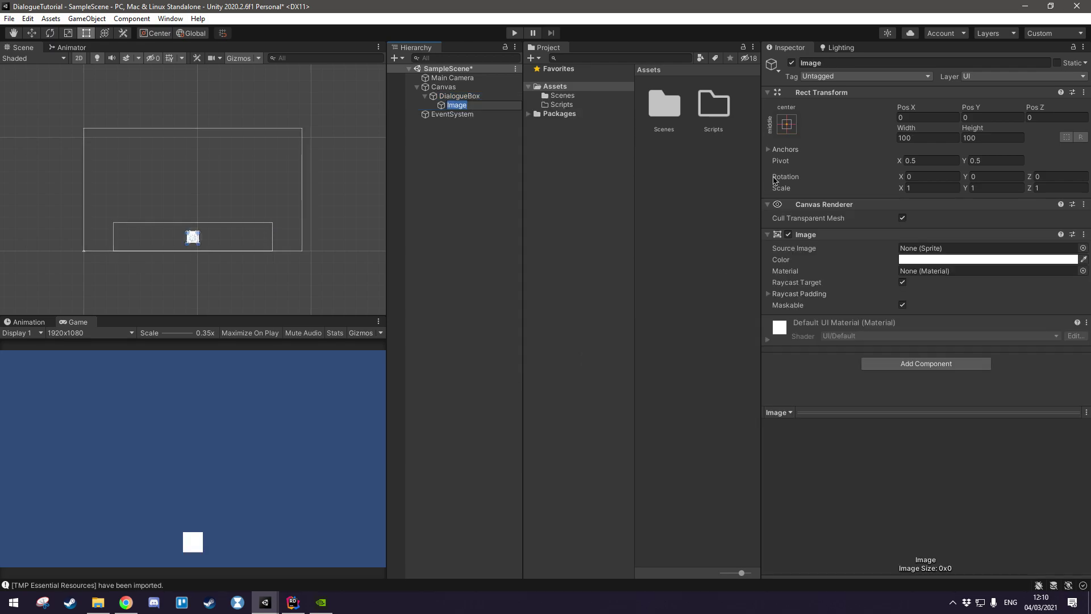
click(787, 125)
key(shift)
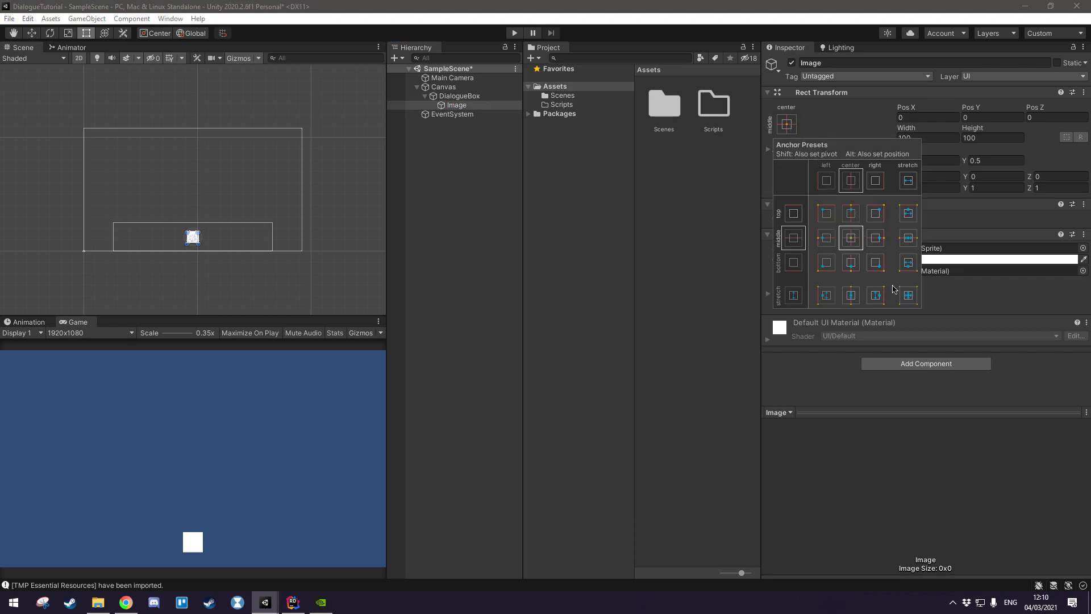
key(alt)
alt+shift+click(908, 296)
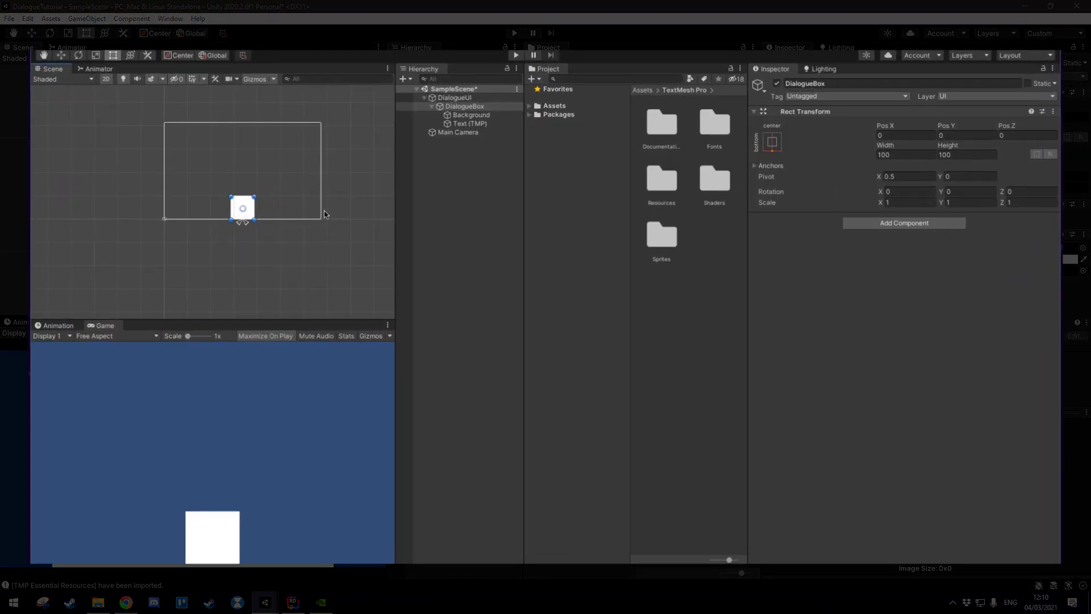
Set DialogueBox Width 1400 and Height 250, then pan the Scene view to the box
click(908, 155)
text(140)
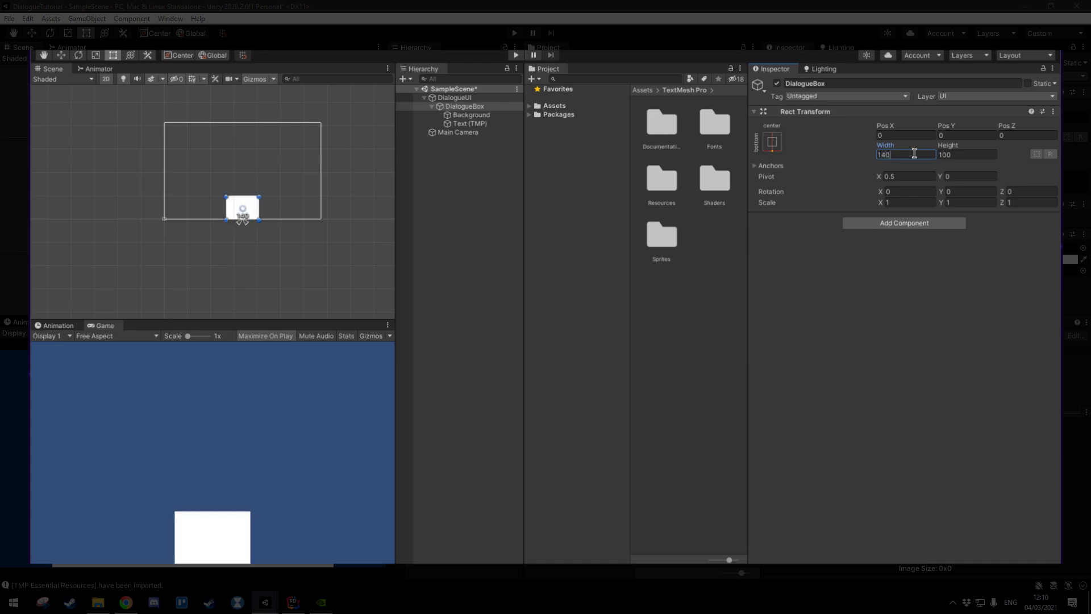
text(0)
key(Tab)
text(250)
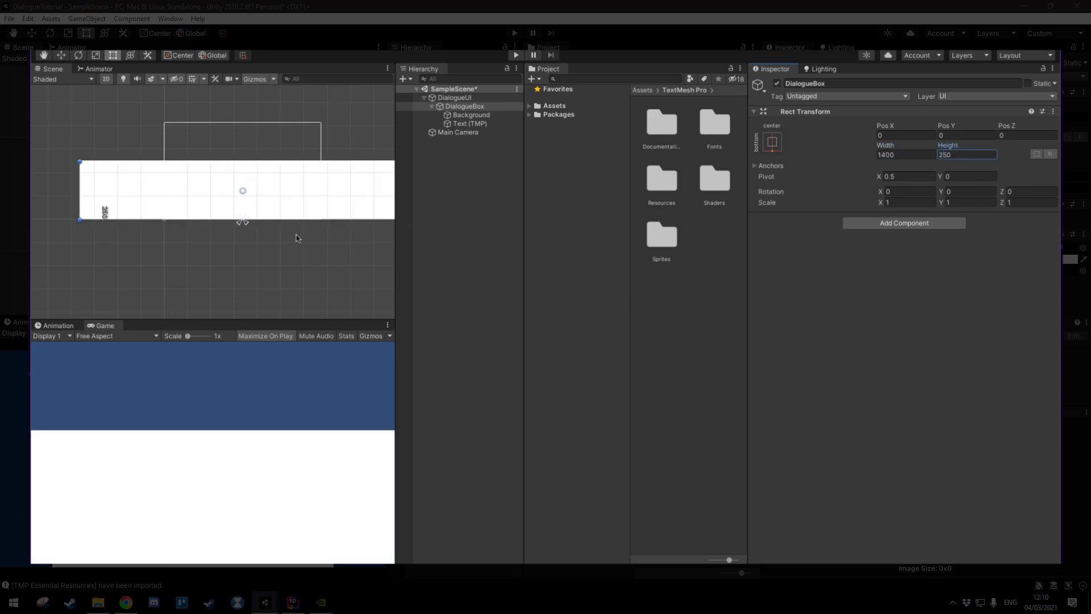
middle_drag(298, 236, 190, 225)
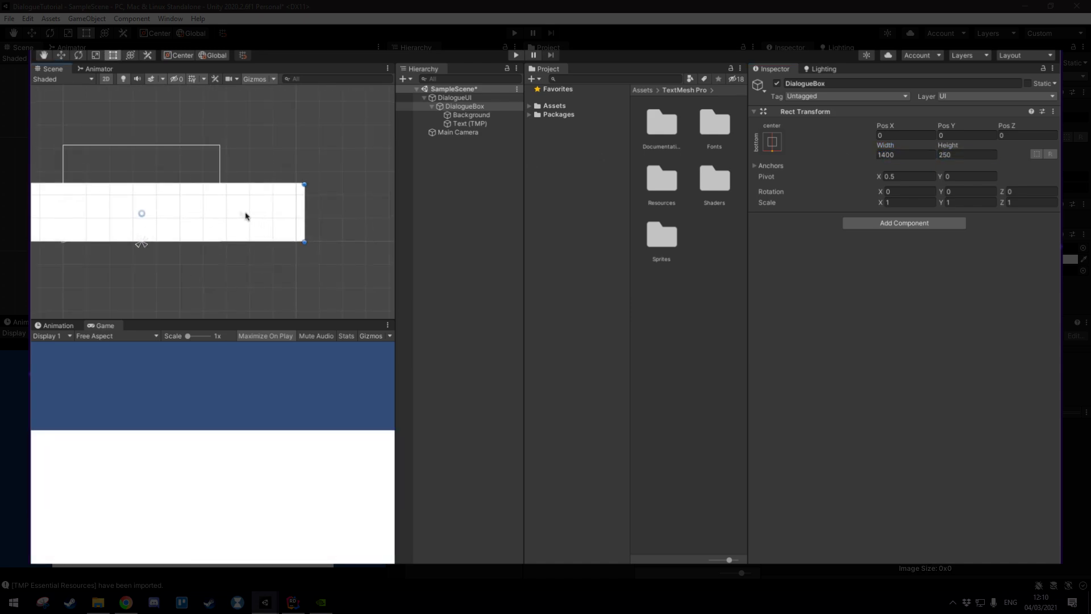
middle_drag(224, 183, 301, 163)
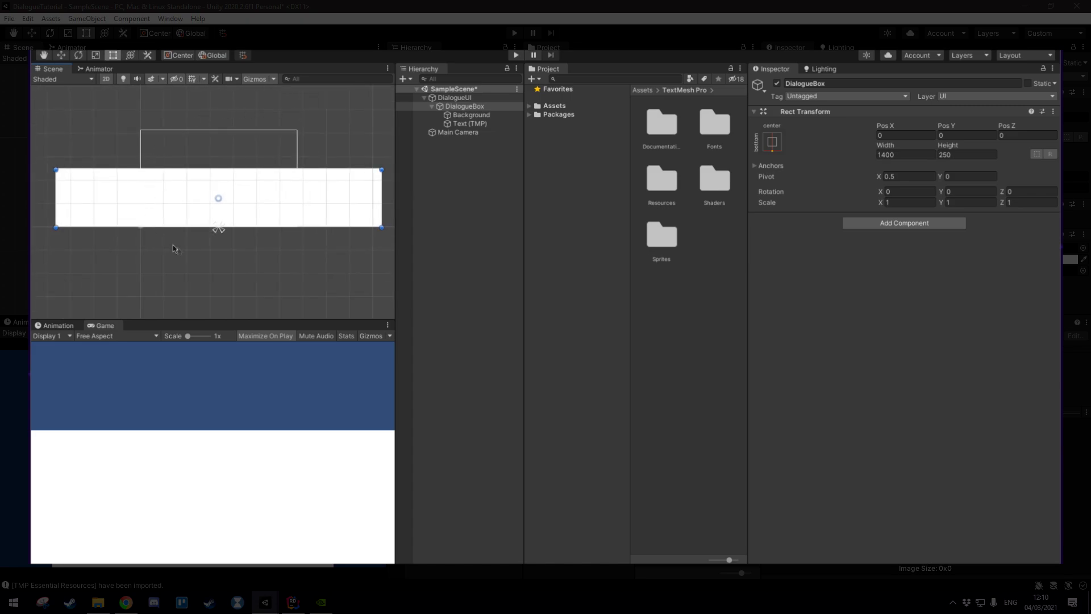
click(93, 336)
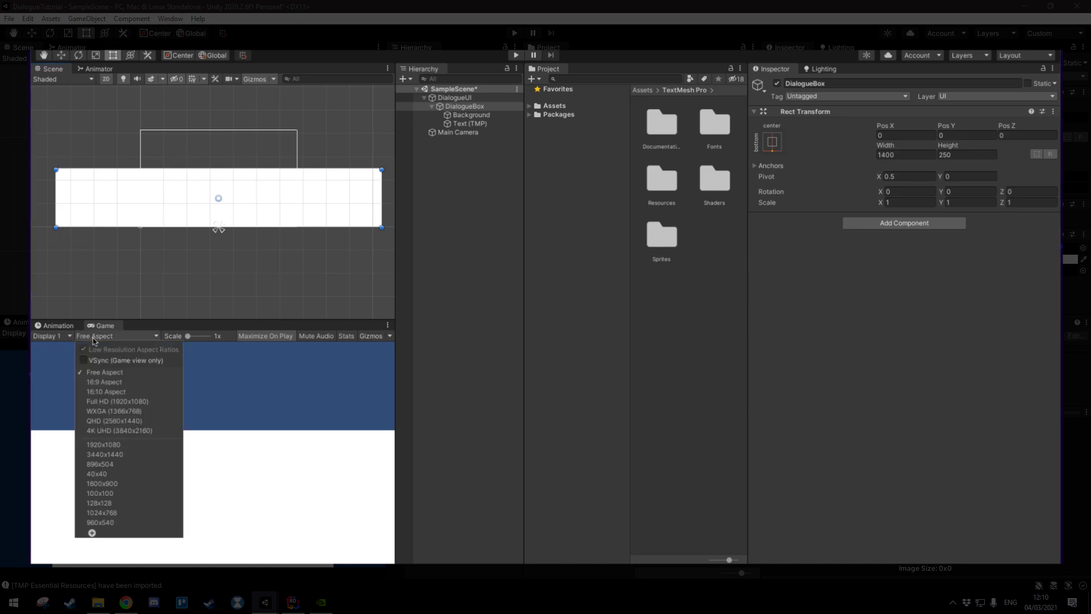
Choose Full HD (1920x1080) for the Game view and bring the whole canvas into the Scene view
click(160, 402)
middle_drag(307, 237, 196, 261)
scroll(215, 262, down, 4)
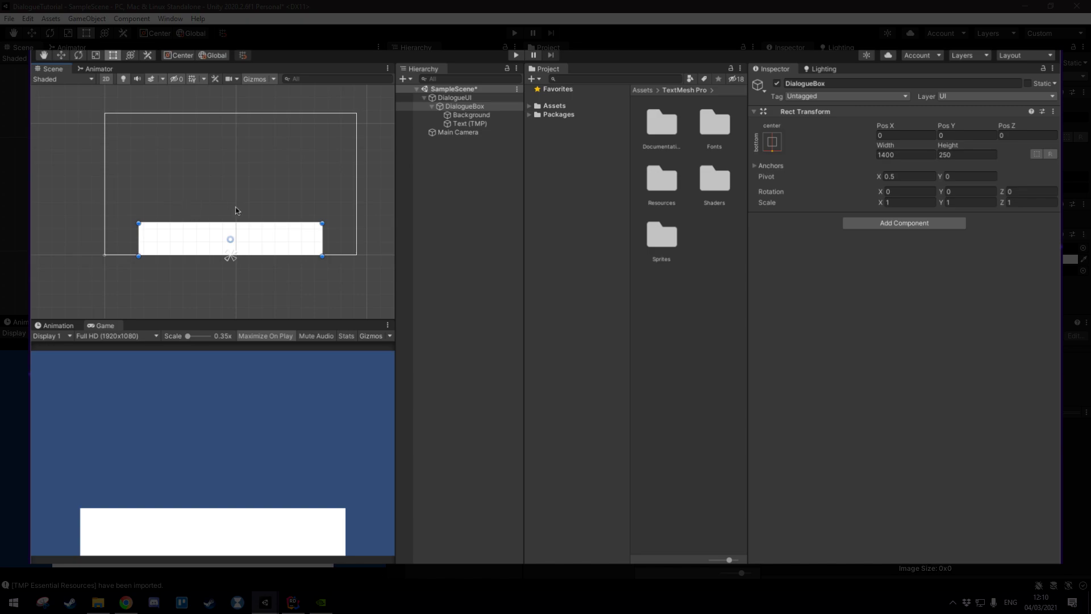
middle_drag(285, 184, 249, 189)
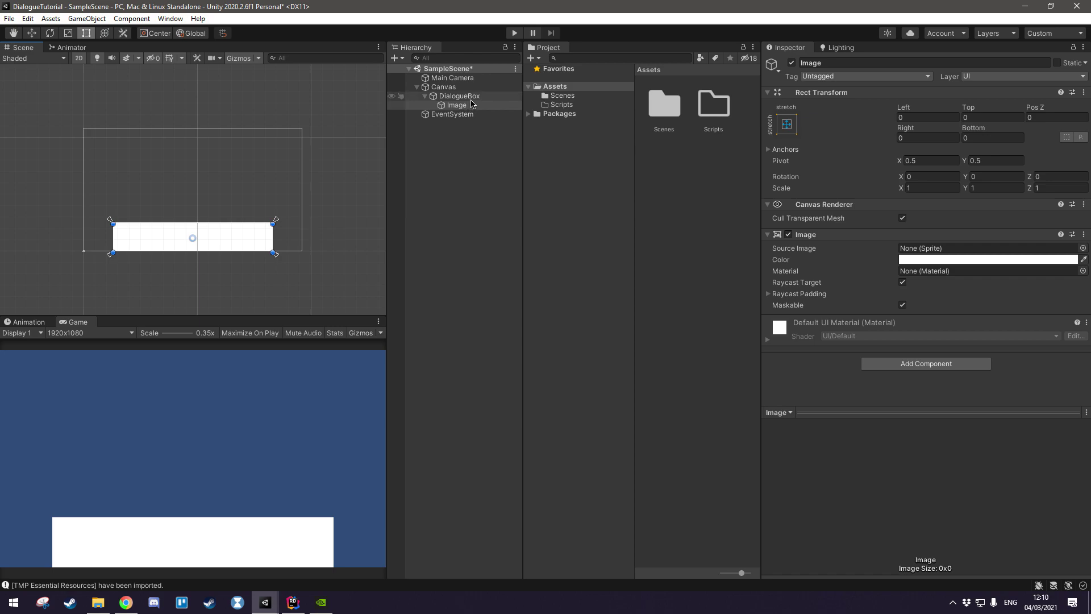
Add a Text - TextMeshPro object as a child of DialogueBox
right_click(474, 100)
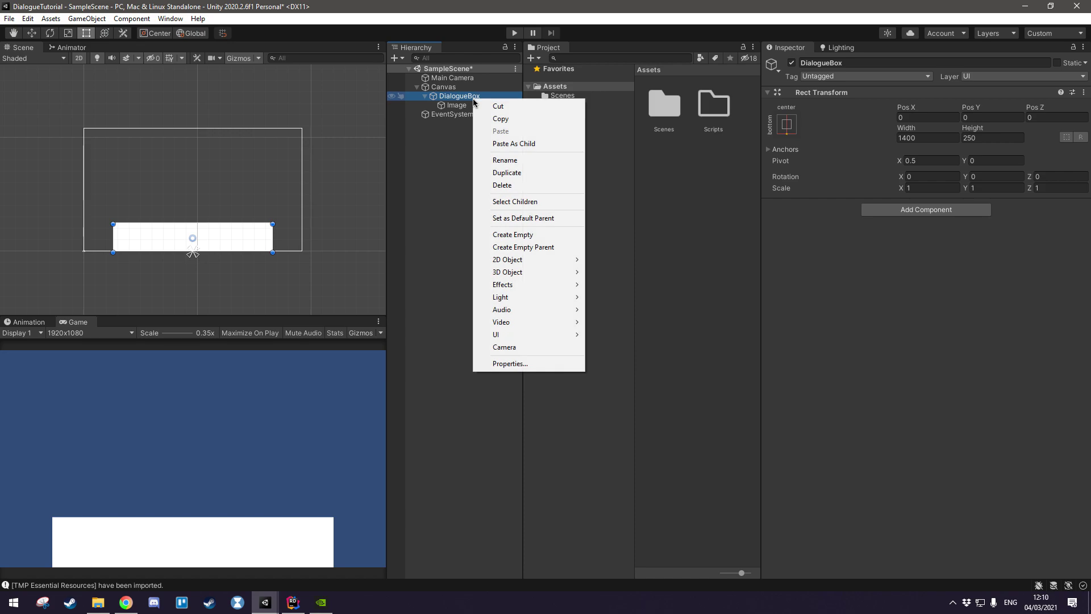
mouse_move(520, 334)
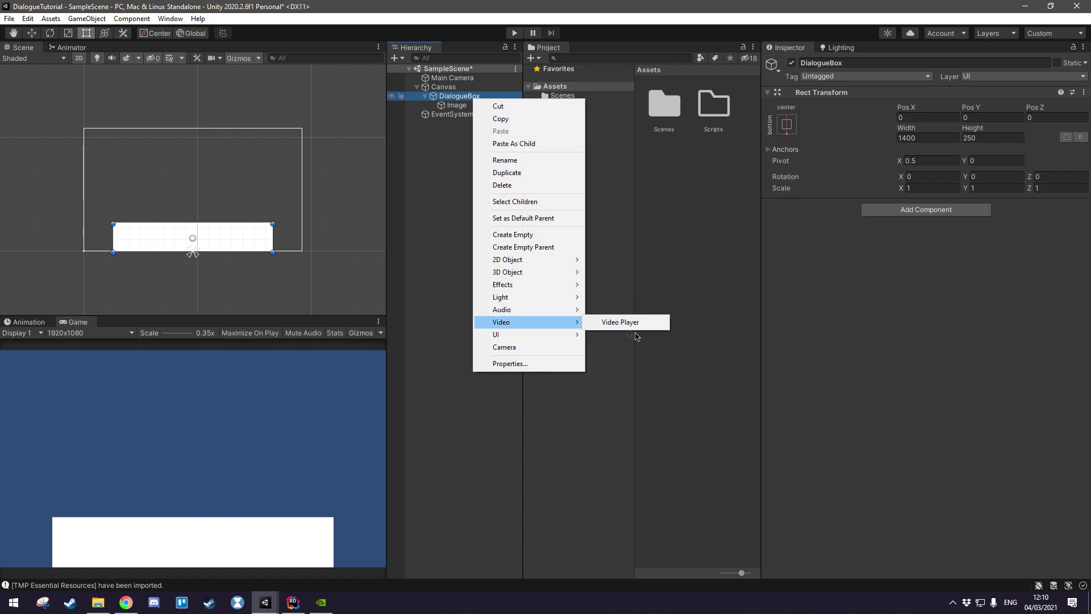
mouse_move(563, 338)
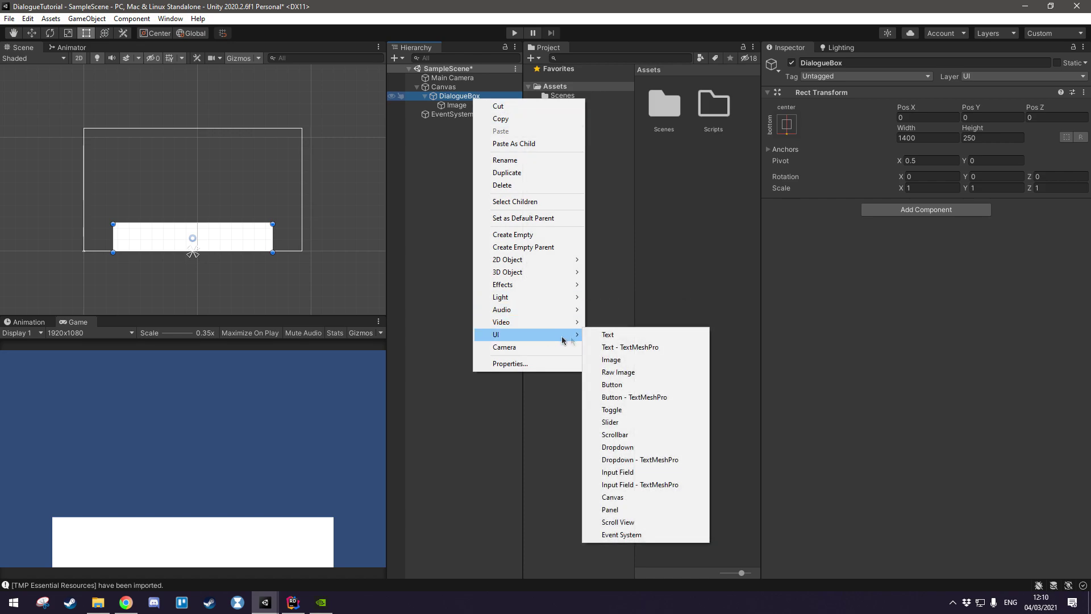
click(685, 352)
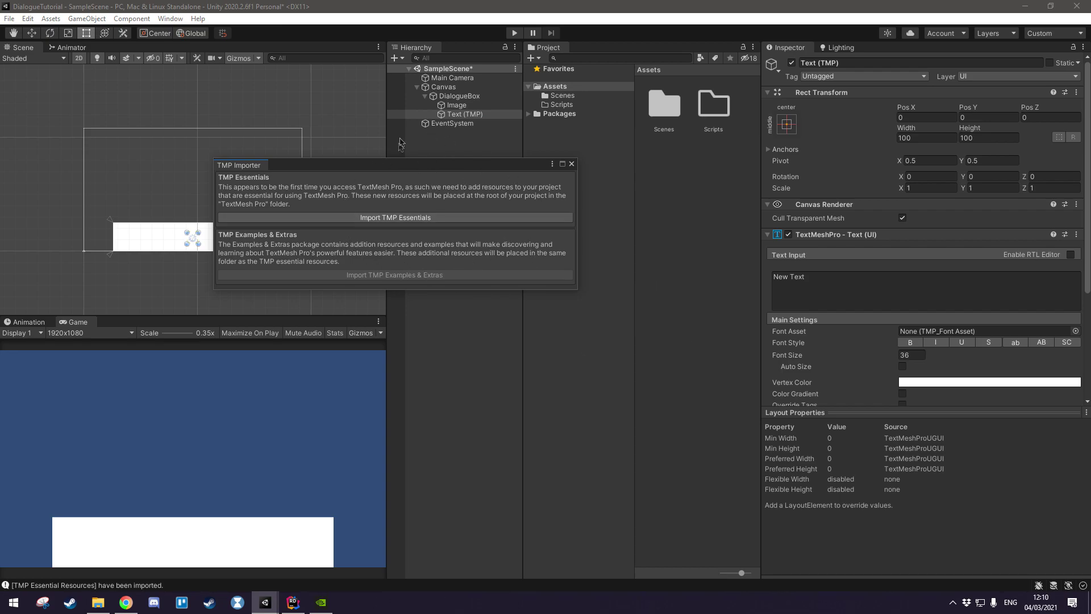
Import the TMP Essentials resources and close the TMP Importer
click(430, 219)
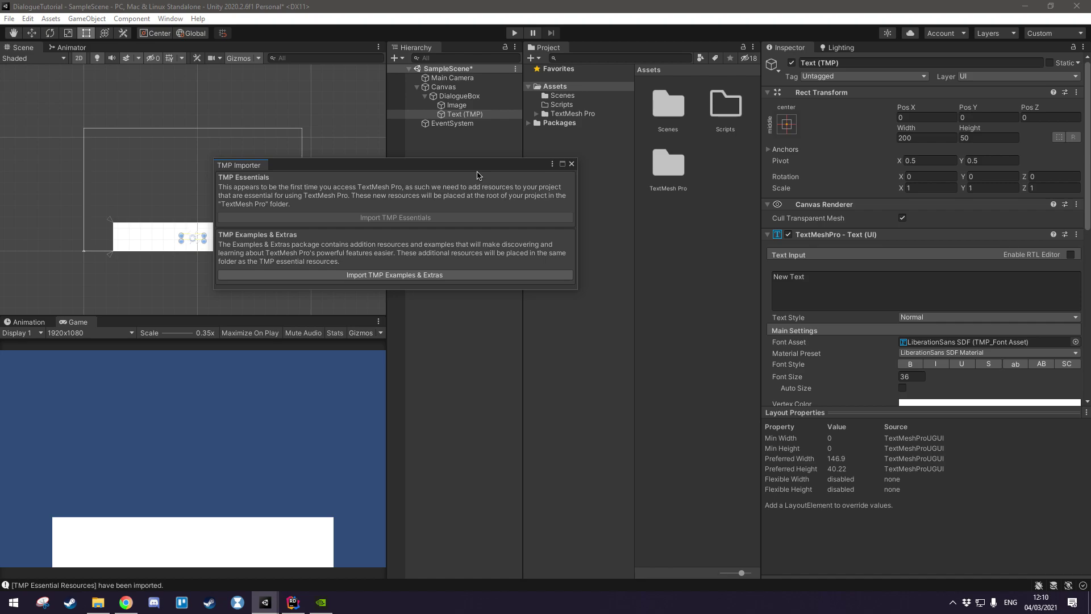
click(571, 164)
scroll(218, 262, up, 3)
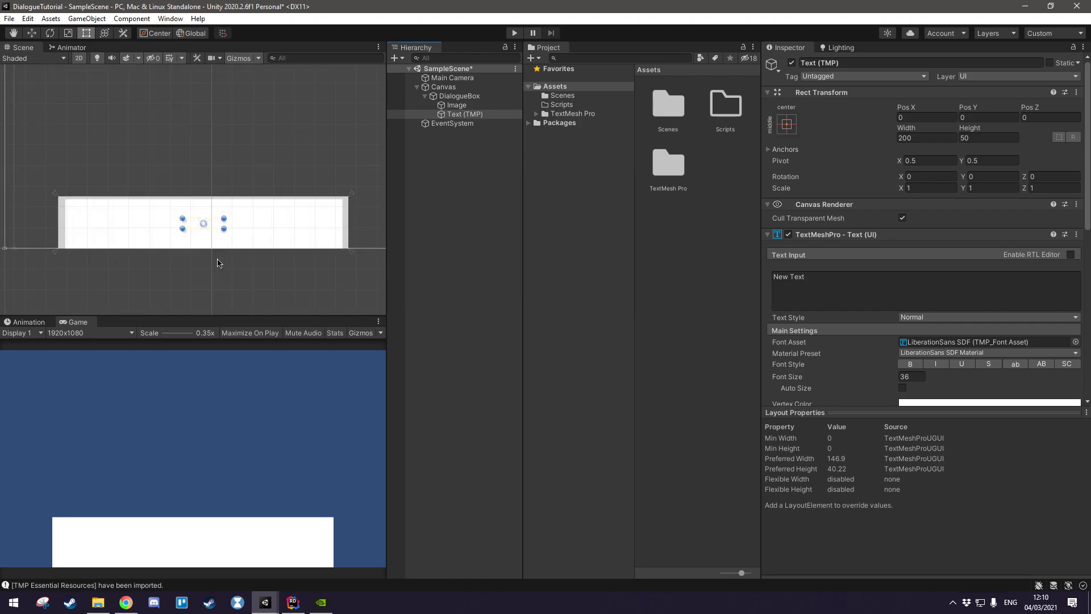
scroll(219, 262, up, 1)
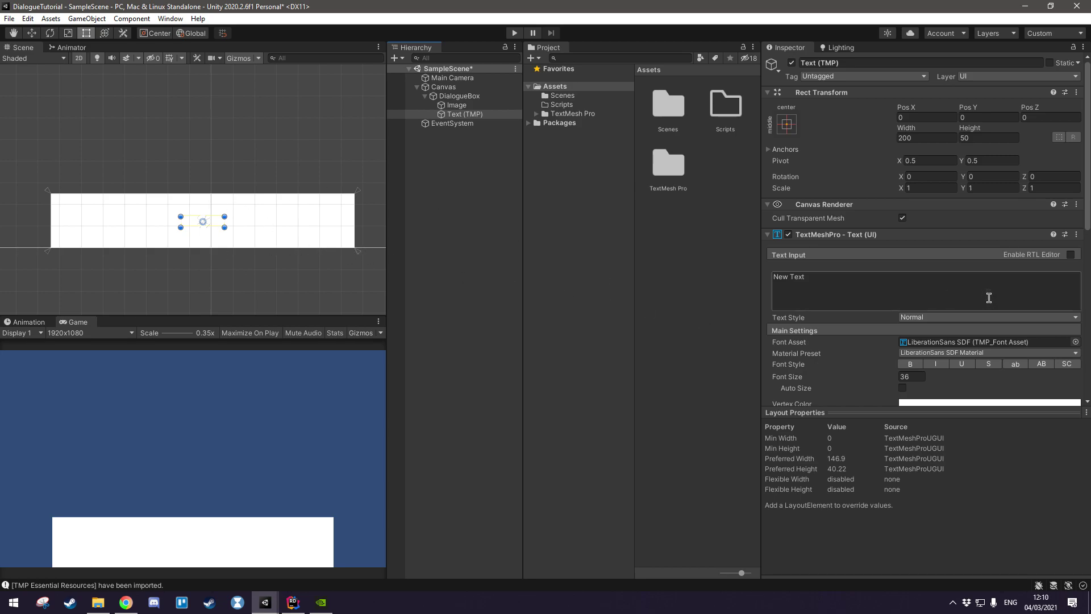
Set the Text (TMP) vertex colour to black (000000)
scroll(966, 284, down, 3)
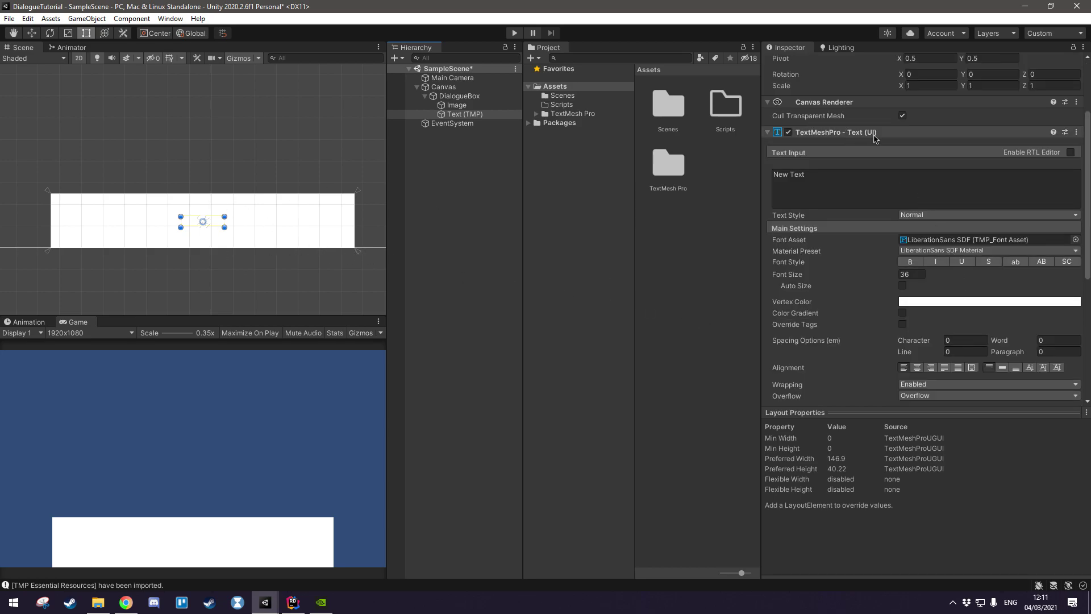
click(945, 305)
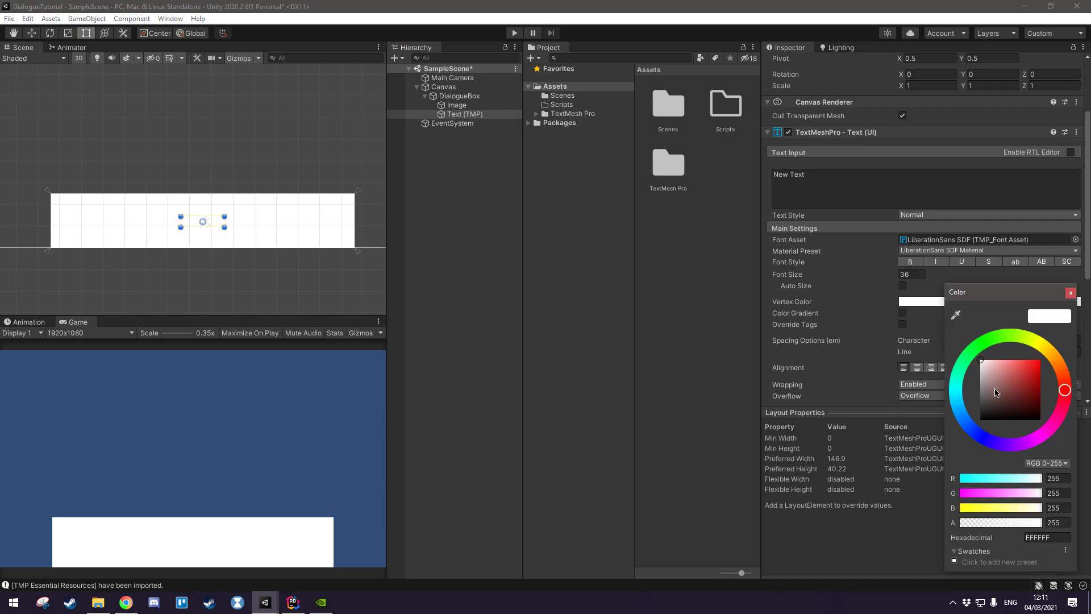
drag(997, 404, 931, 449)
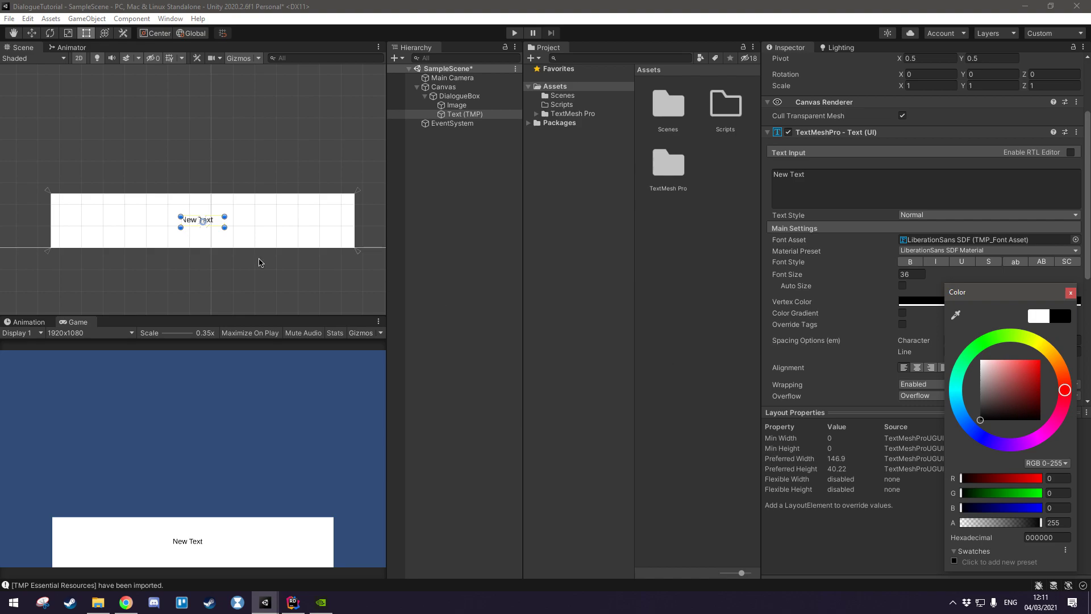
middle_drag(259, 262, 254, 265)
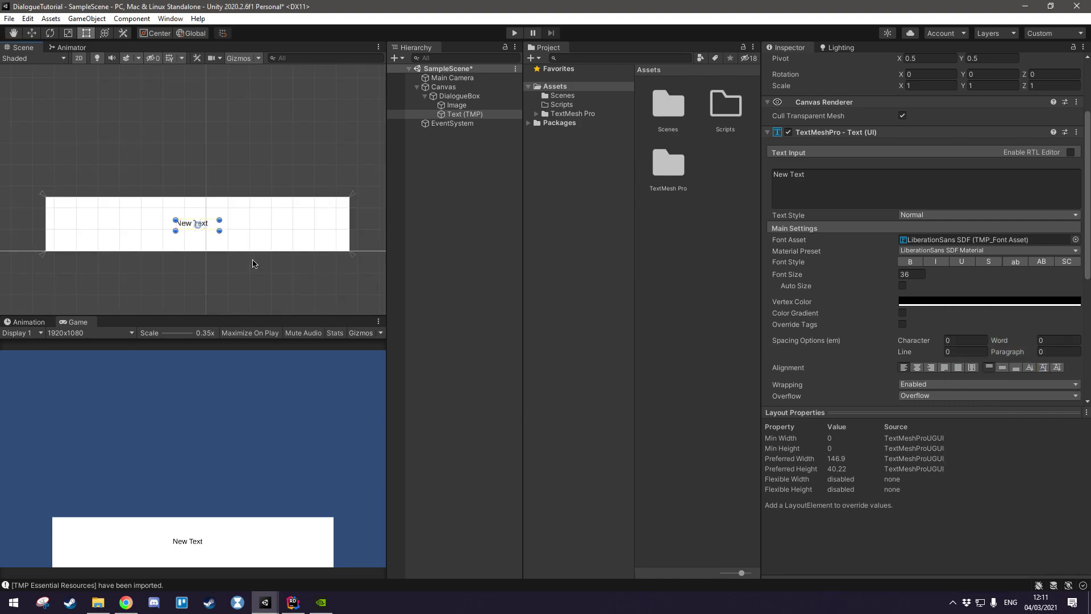
scroll(836, 230, up, 3)
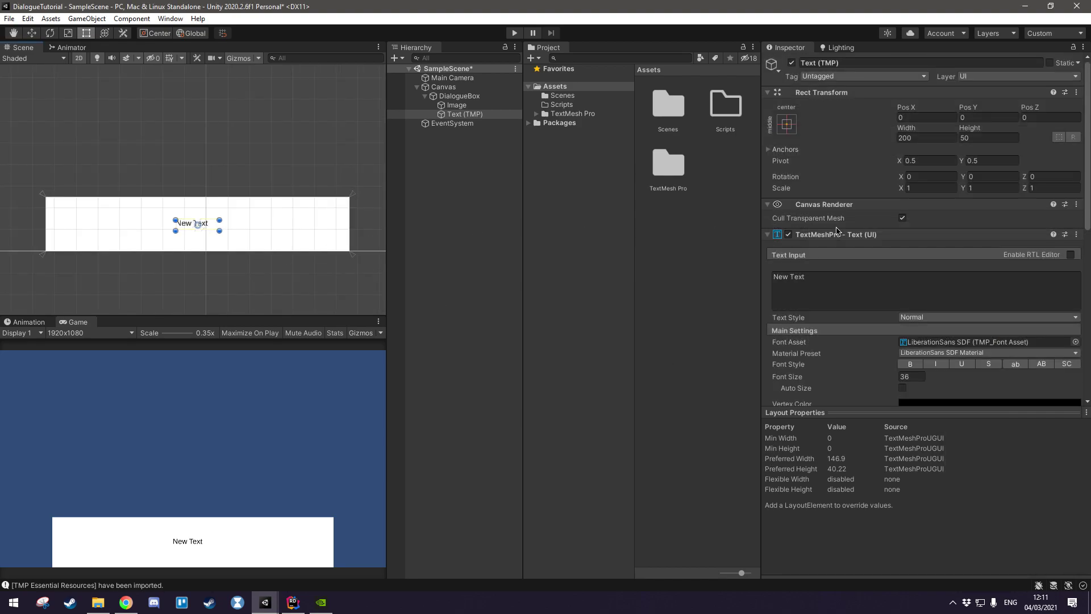
click(785, 128)
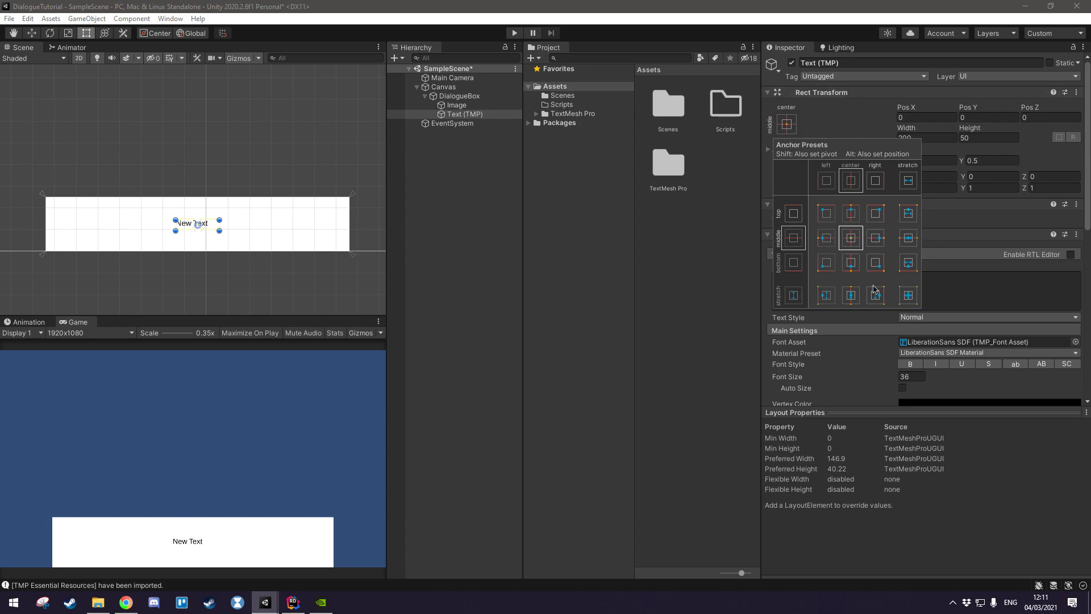
Apply the stretch/stretch anchor preset so Text (TMP) fills DialogueBox with zero offsets
alt+click(912, 304)
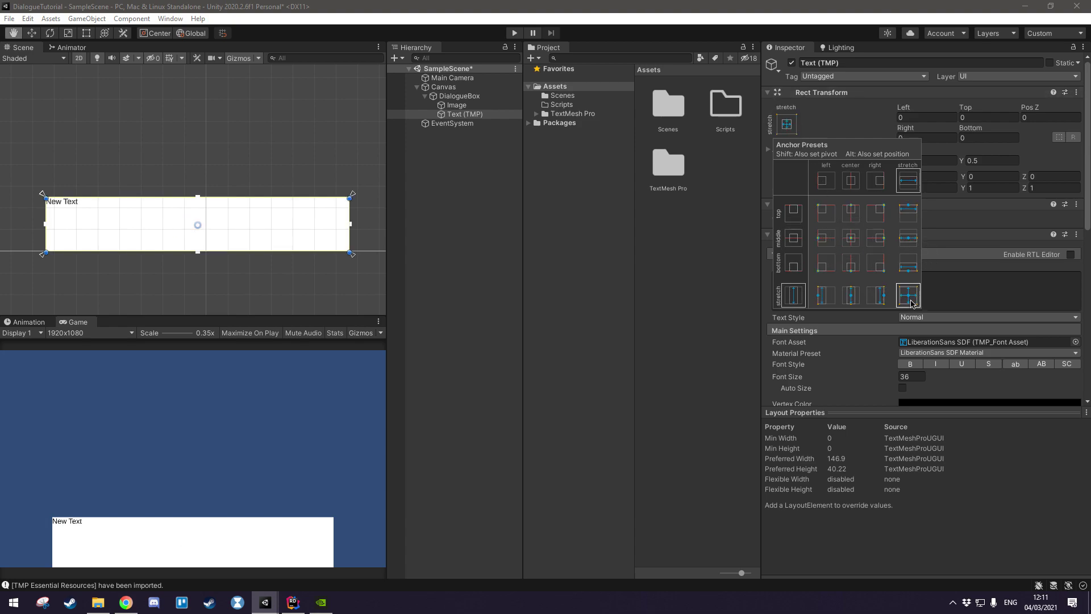
click(113, 173)
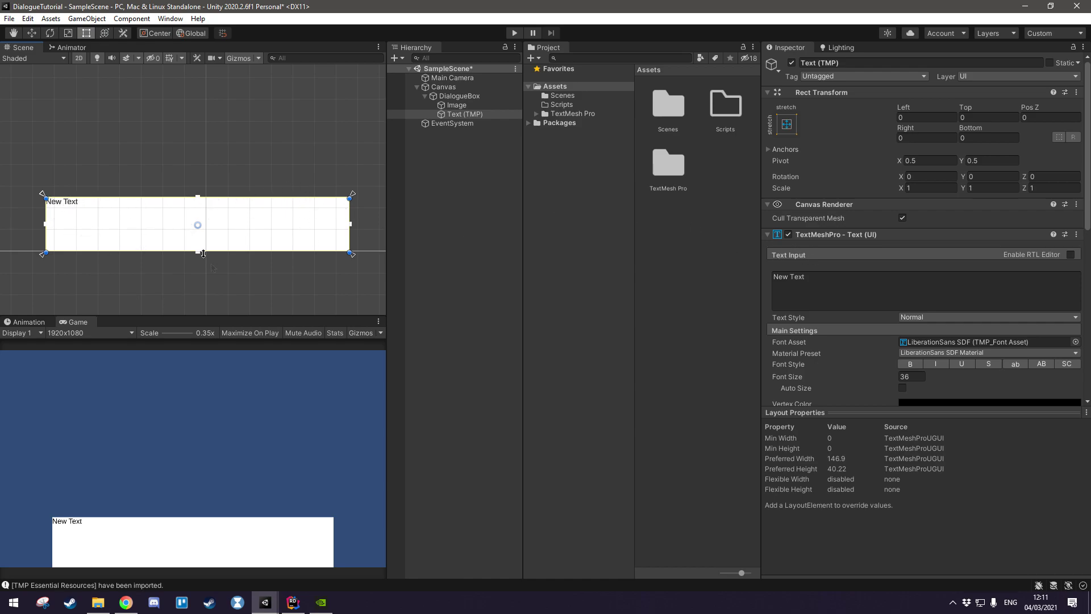
Extend the Text Input to three lines of 'New Text'
click(843, 285)
key(ctrl+c)
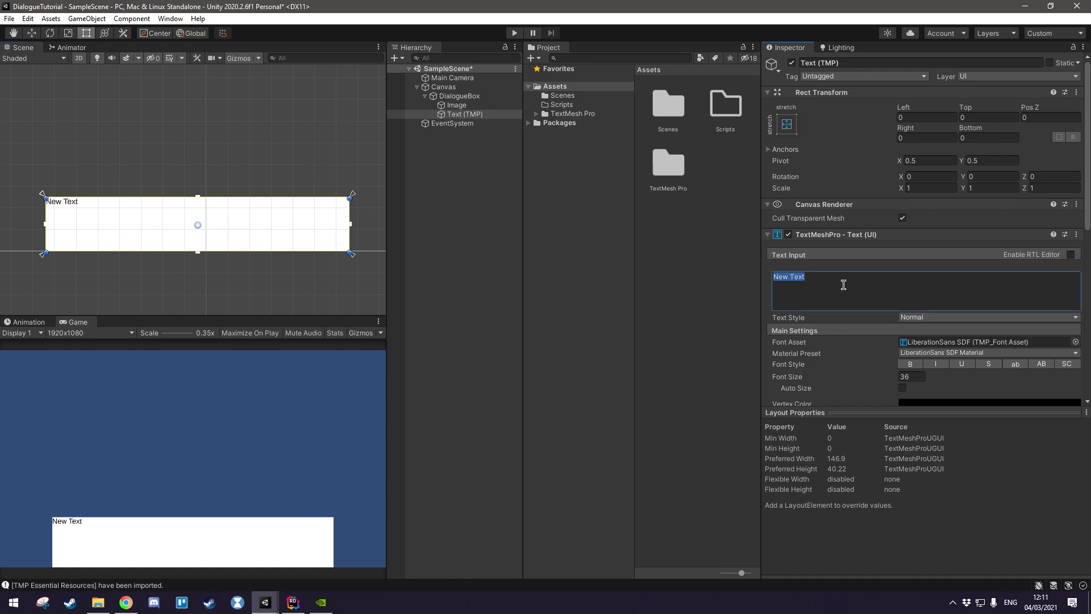
click(843, 285)
key(ctrl+v)
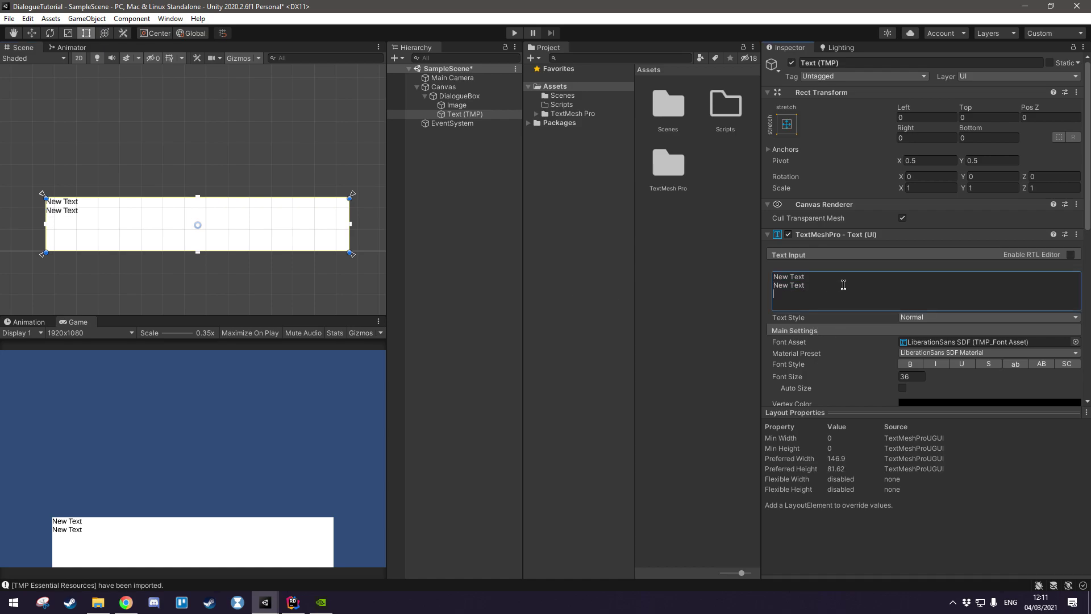
key(ctrl+v)
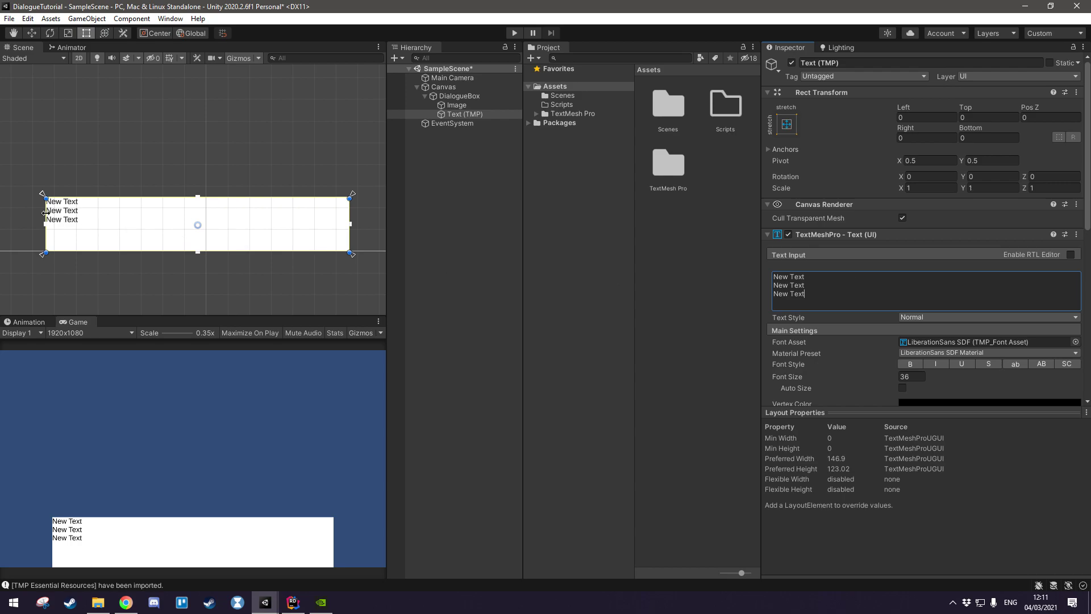
middle_drag(57, 241, 82, 226)
middle_drag(223, 185, 178, 172)
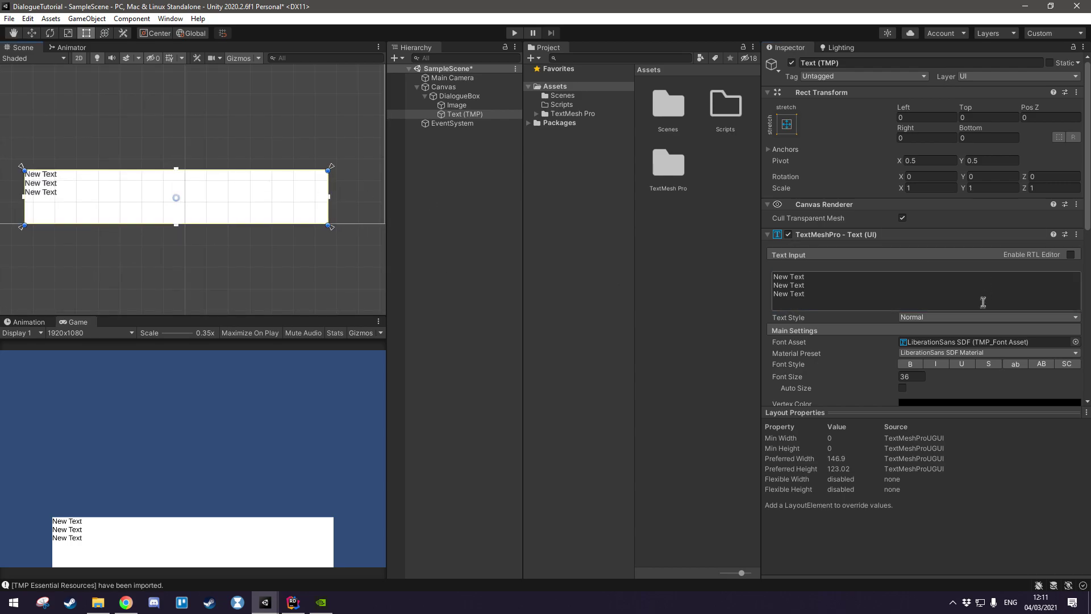
Set the text's font size to 60
click(916, 379)
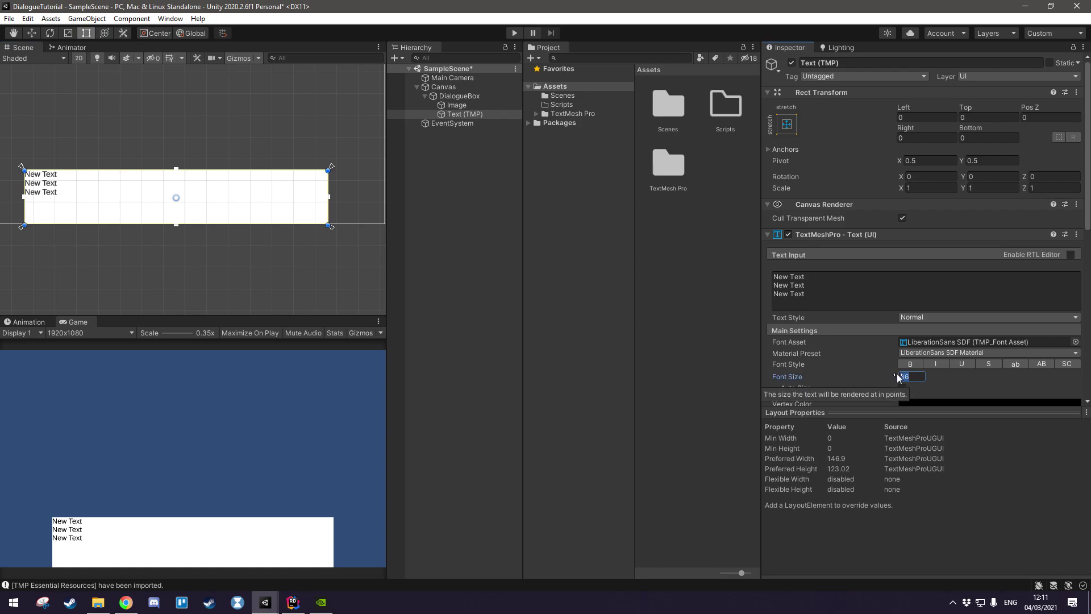
text(50)
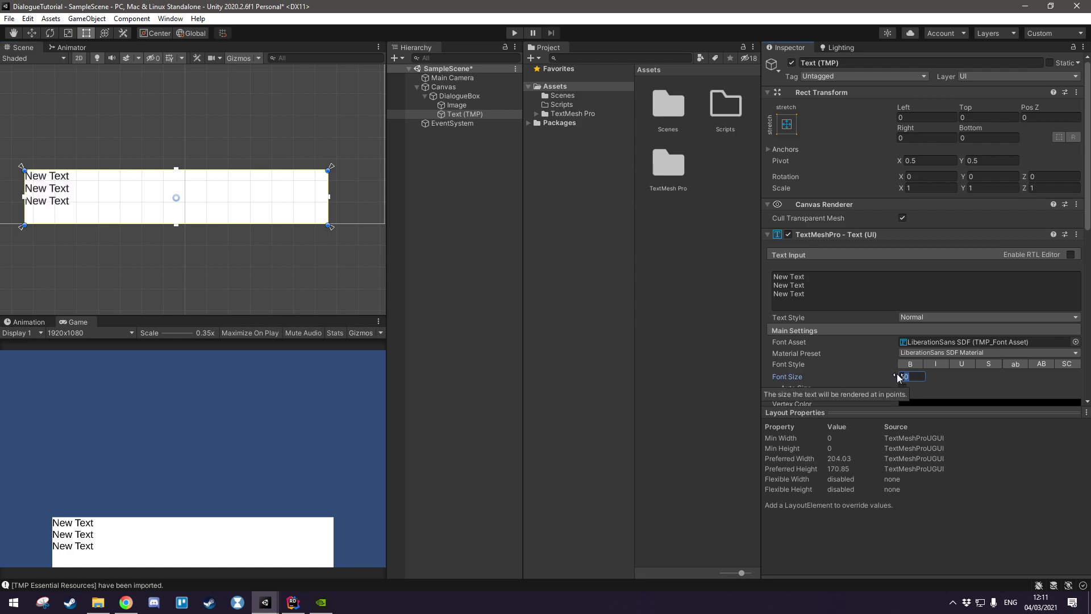
text(60)
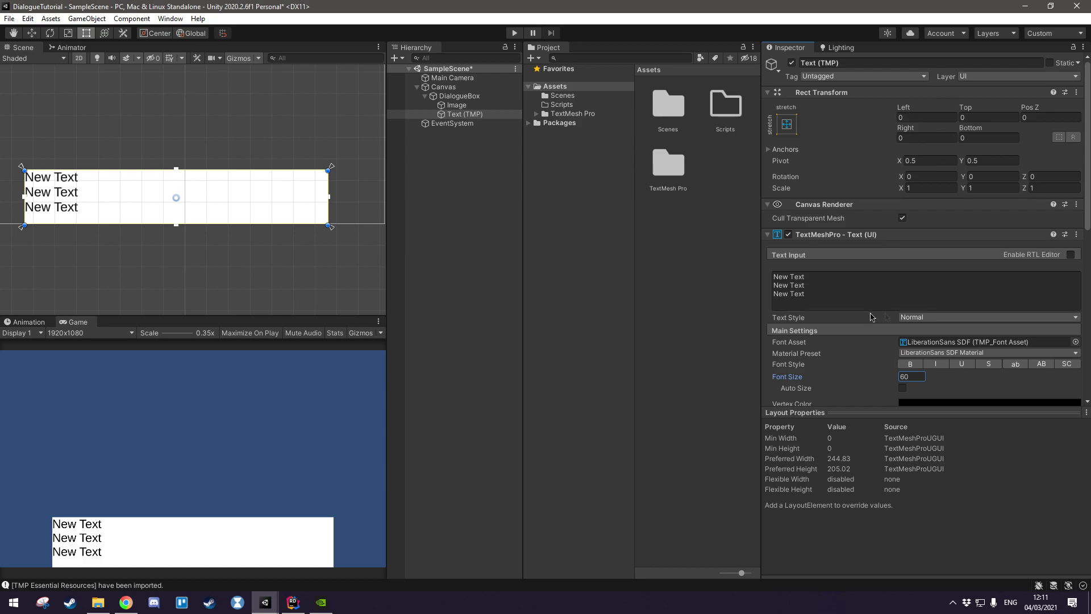
scroll(74, 135, up, 6)
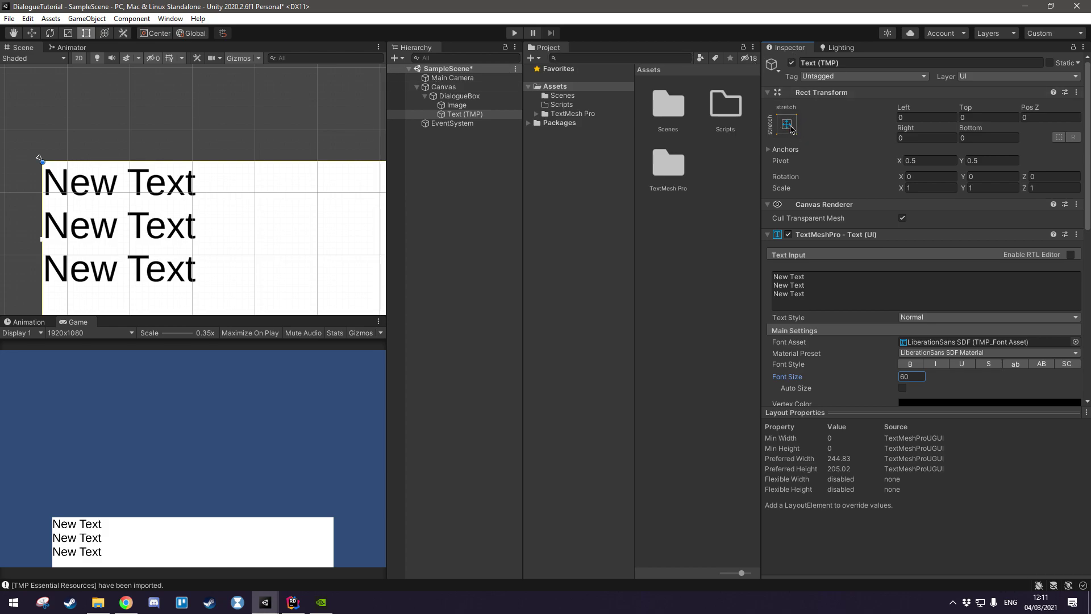
Set the Rect Transform Left, Top, Right and Bottom insets to 10
click(942, 119)
text(10)
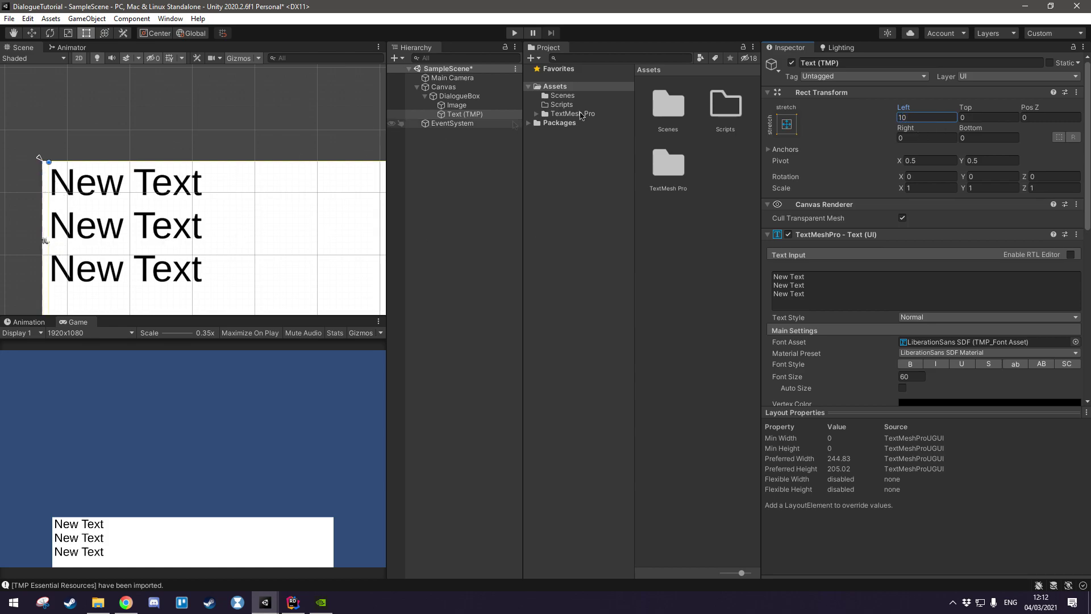
click(967, 117)
text(10)
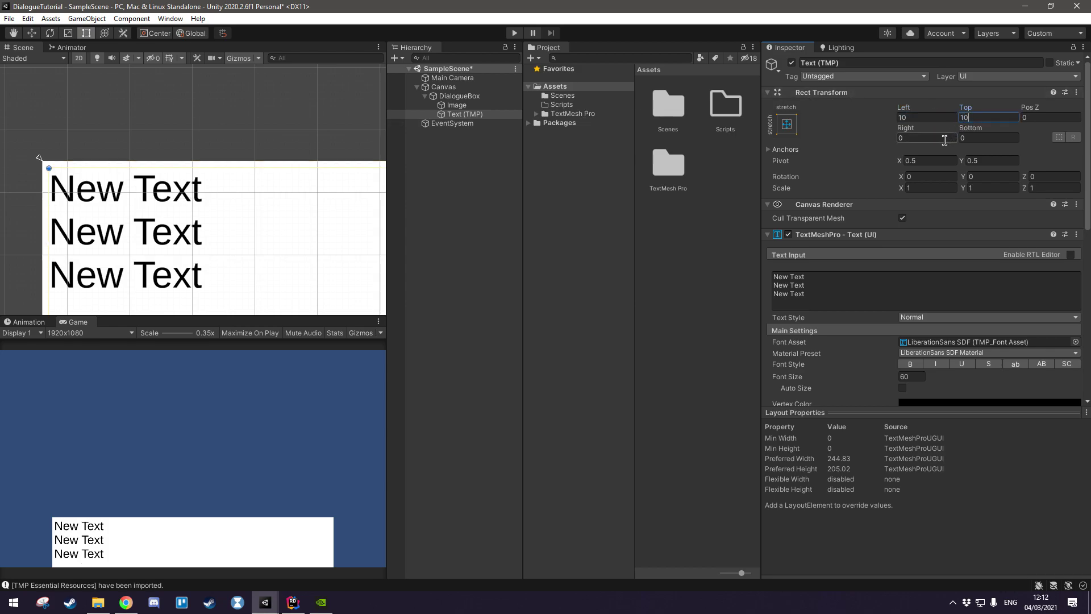
click(926, 138)
text(10)
click(988, 138)
text(10)
Set the line spacing to 20, then frame the DialogueBox in the Scene view
double_click(463, 114)
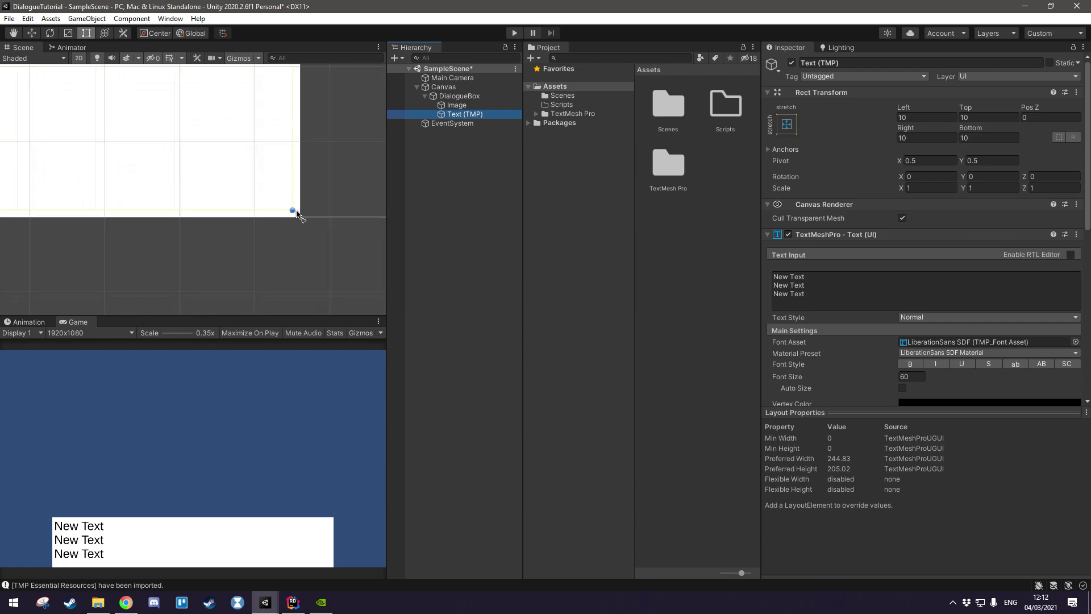
scroll(207, 224, up, 3)
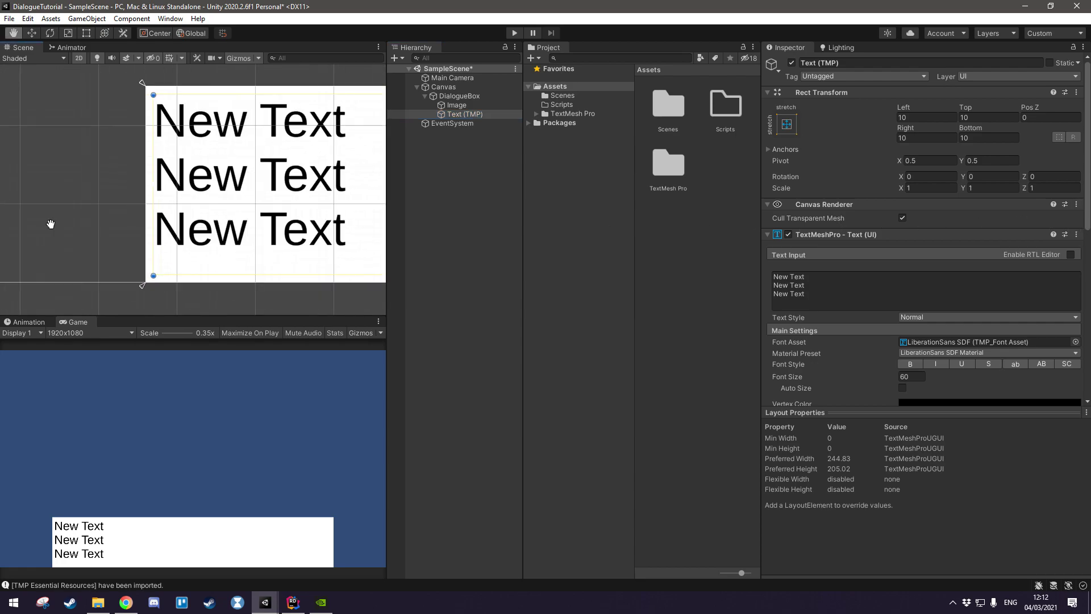
scroll(977, 338, down, 3)
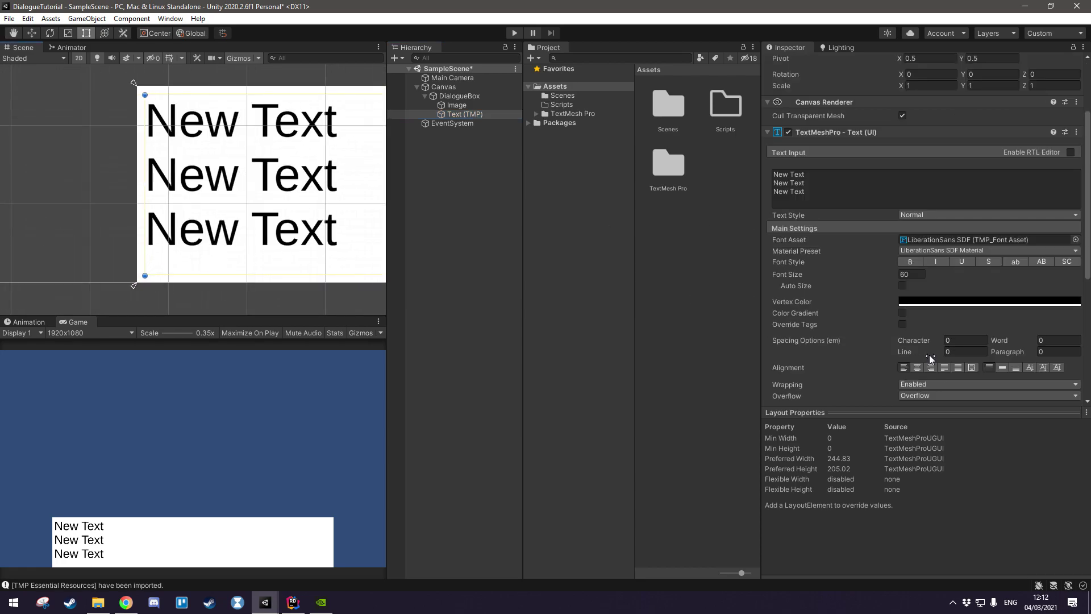
click(963, 353)
text(25)
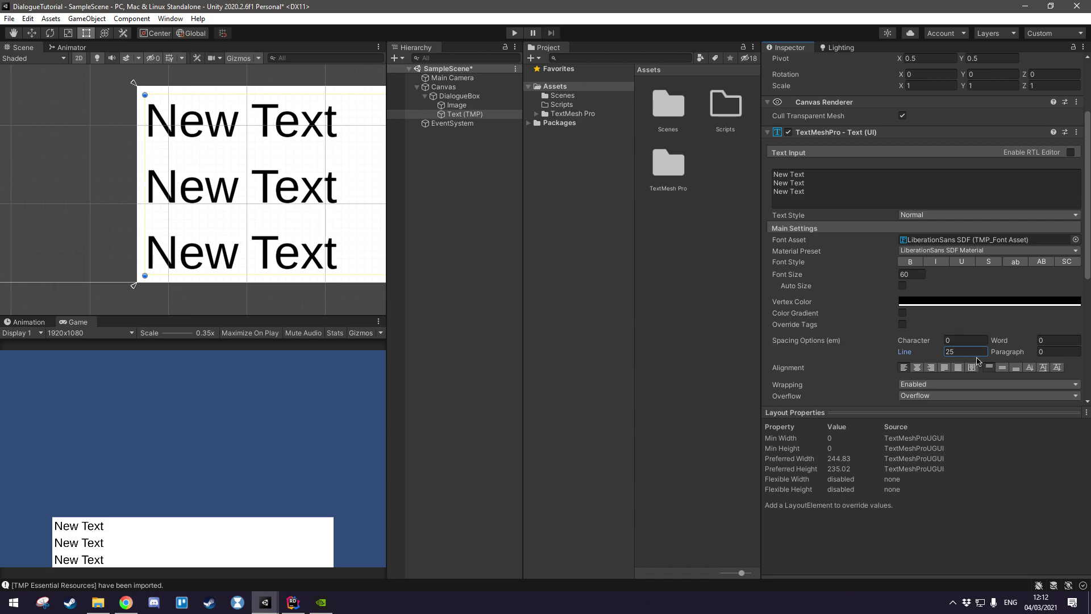
key(BackSpace)
text(0)
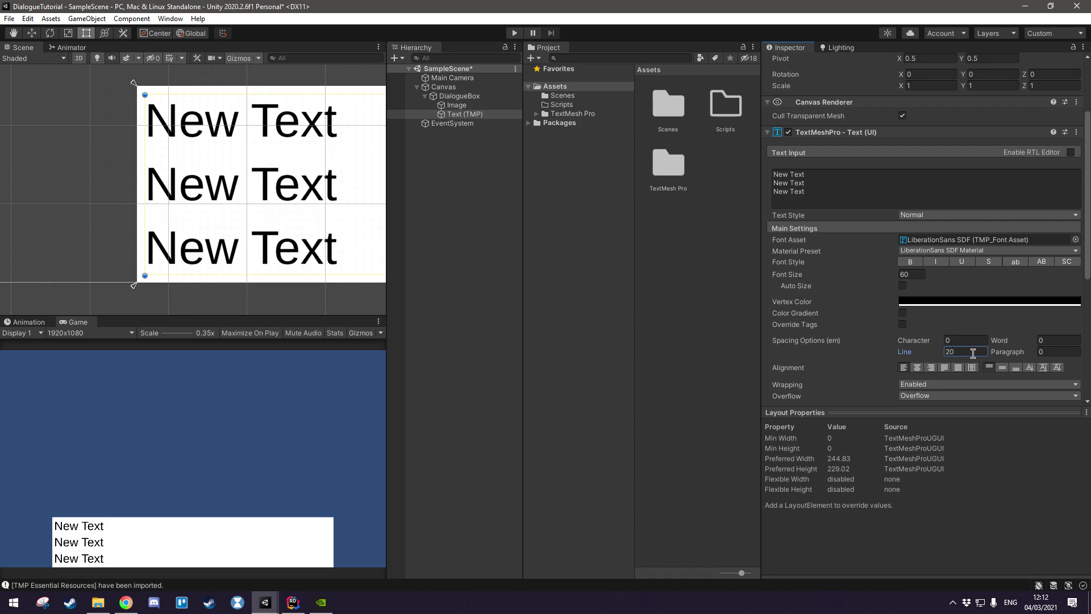
scroll(220, 193, up, 3)
click(434, 98)
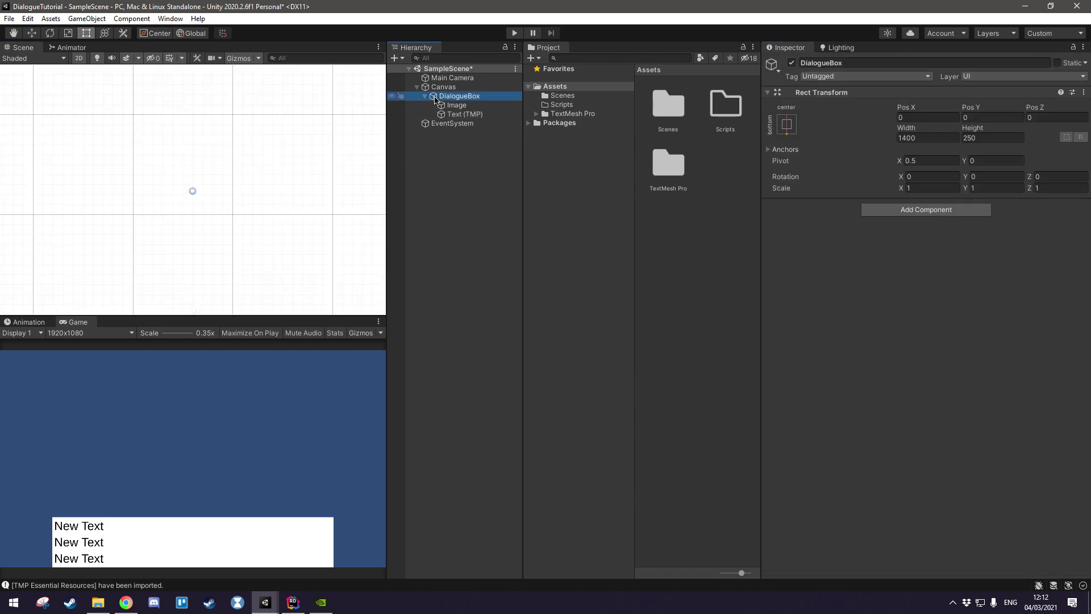
key(f)
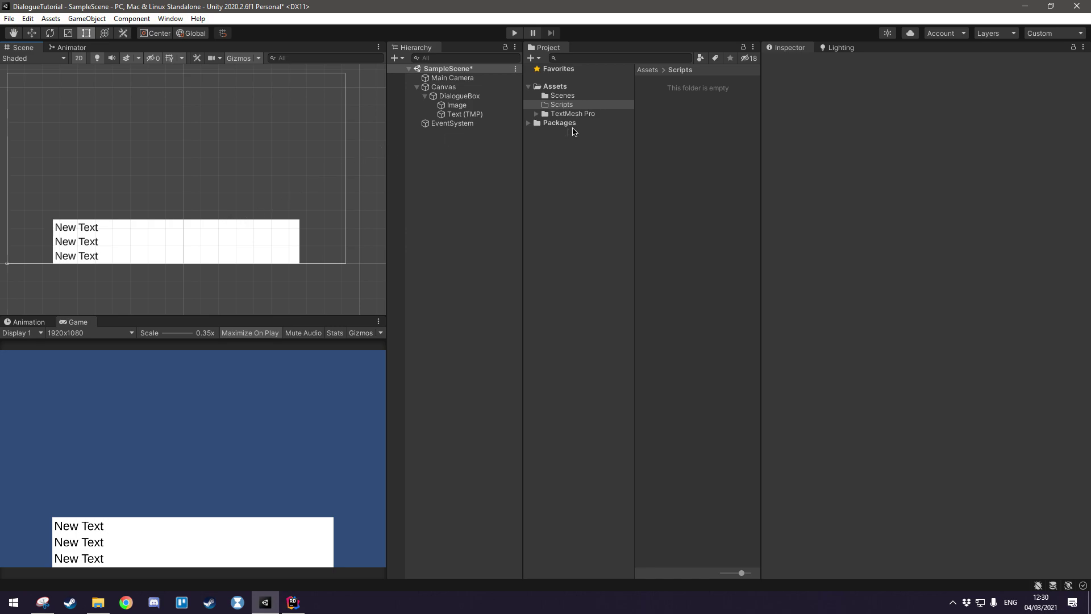
Create a new C# script named DialogueUI in the Scripts folder
click(651, 124)
right_click(652, 124)
mouse_move(662, 128)
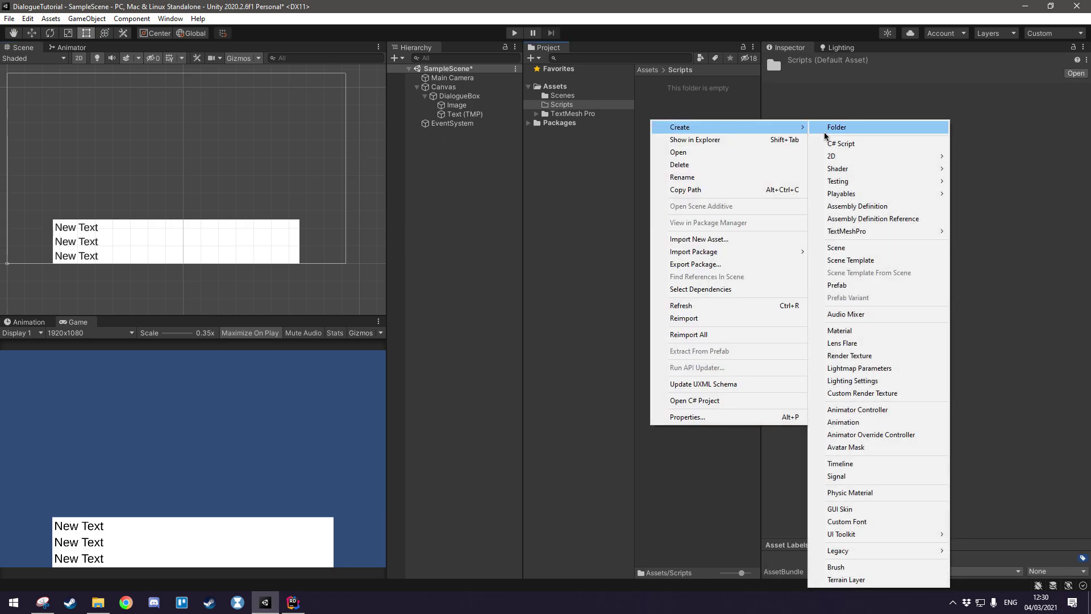
click(849, 147)
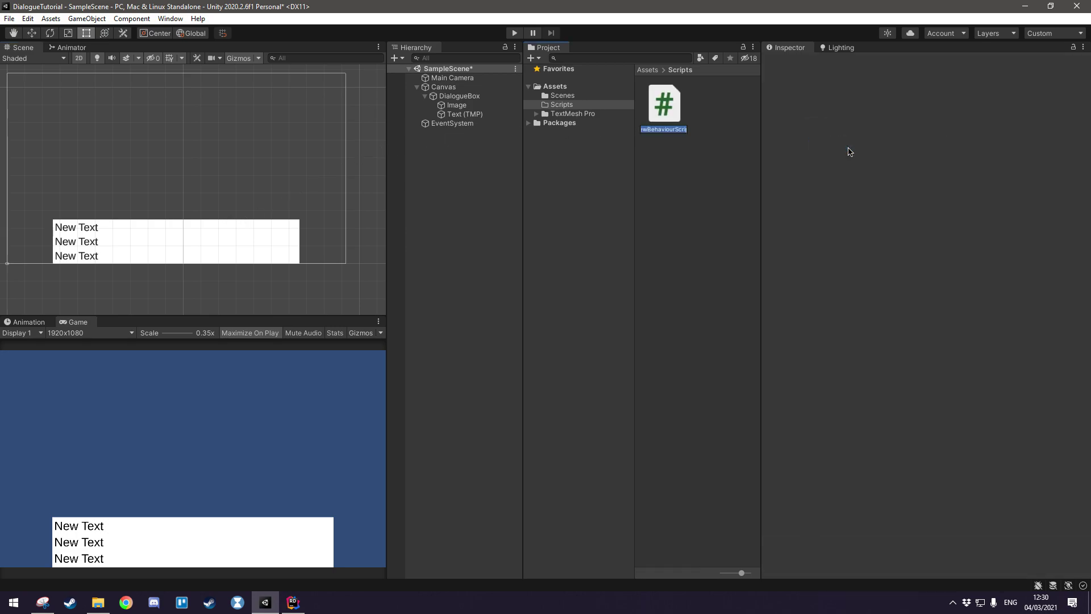
text(DialogueUI)
key(Return)
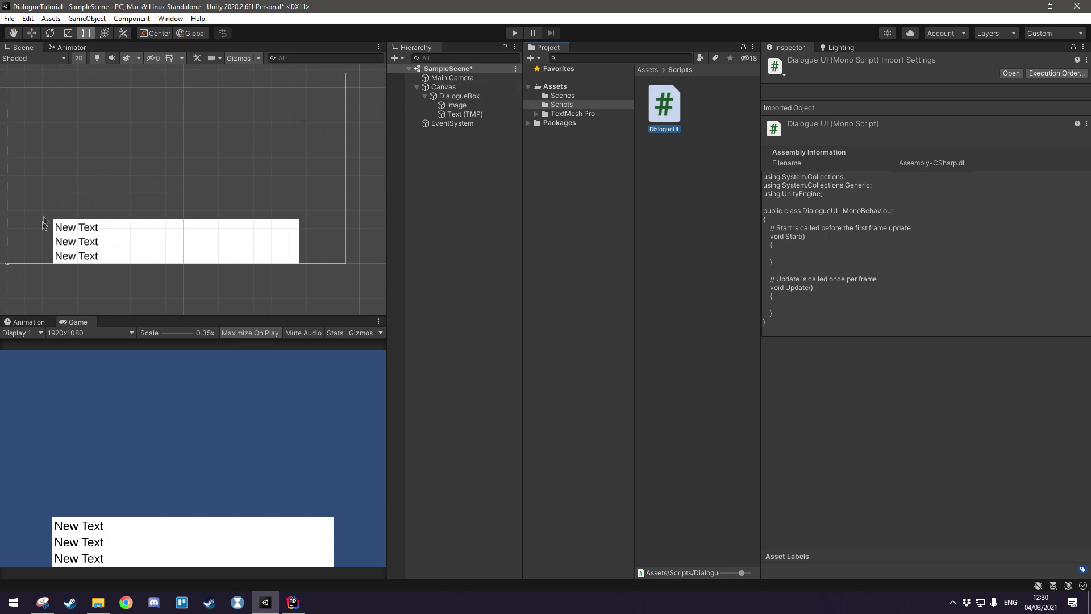
Add the DialogueUI script to the Canvas as a component
click(458, 87)
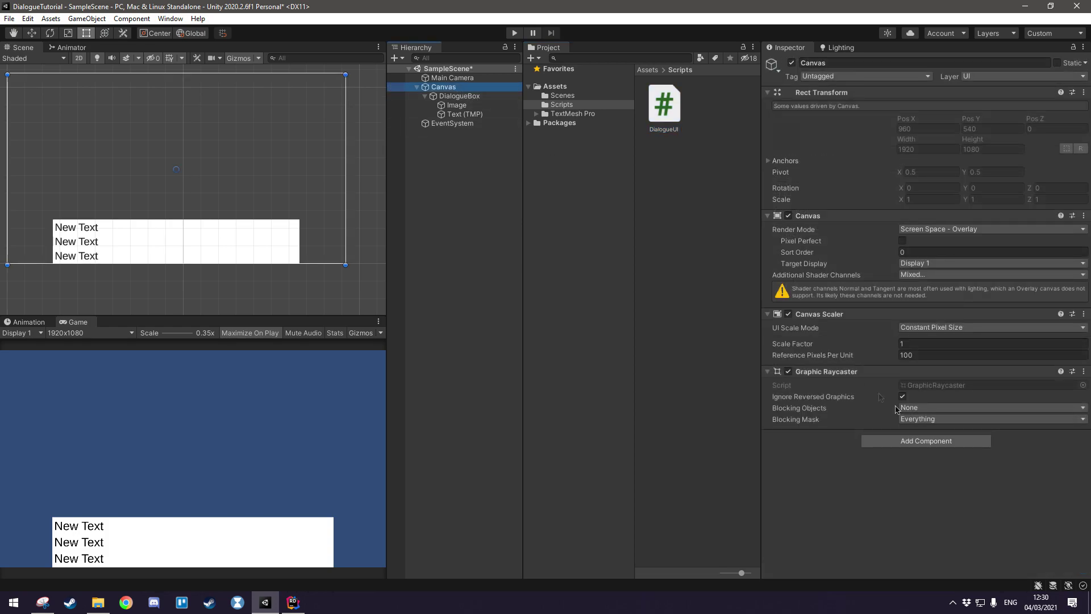
click(931, 440)
text(dial)
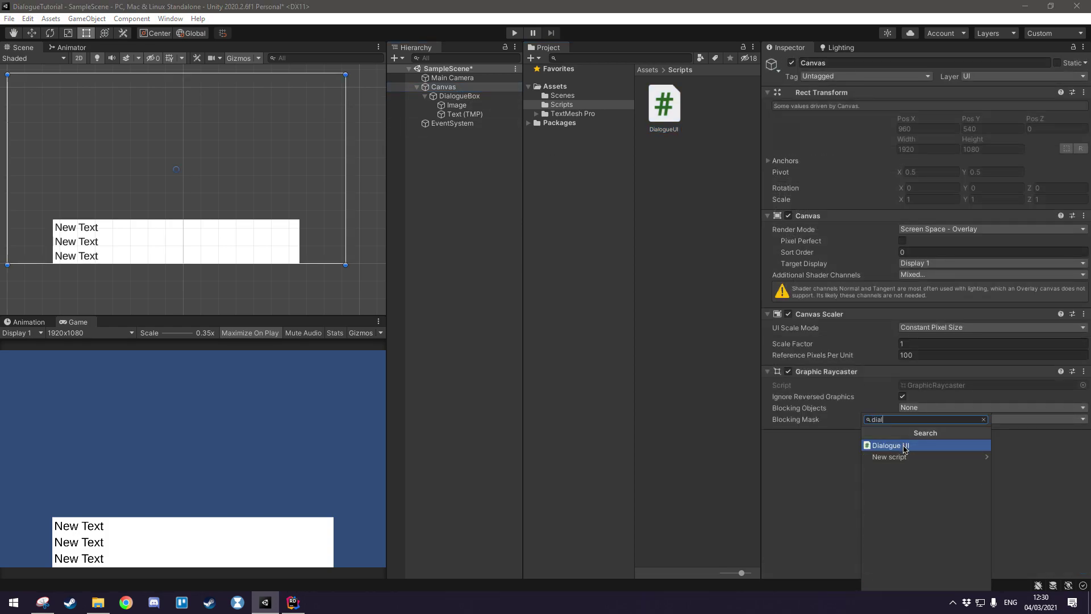
click(905, 446)
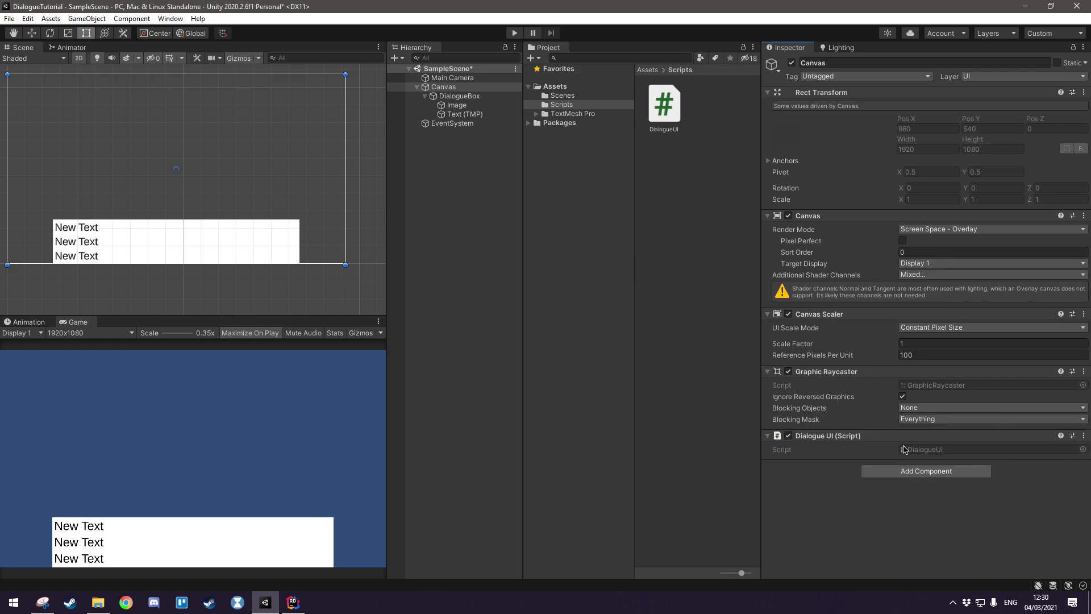
Open DialogueUI in Rider and delete the default Start and Update methods
double_click(664, 103)
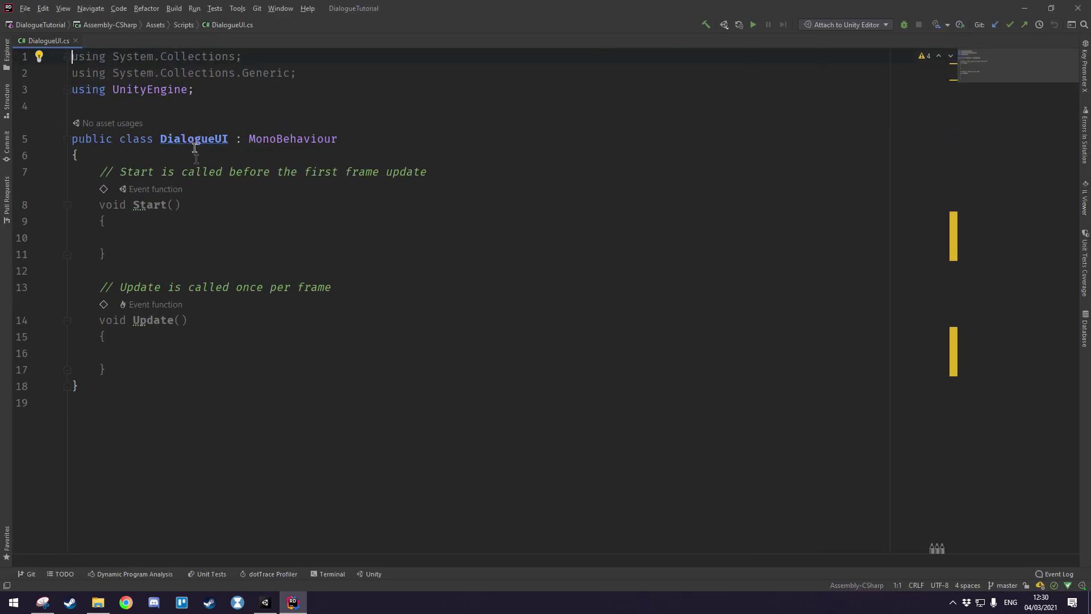
ctrl+scroll(186, 123, up, 5)
drag(146, 413, 58, 182)
key(Delete)
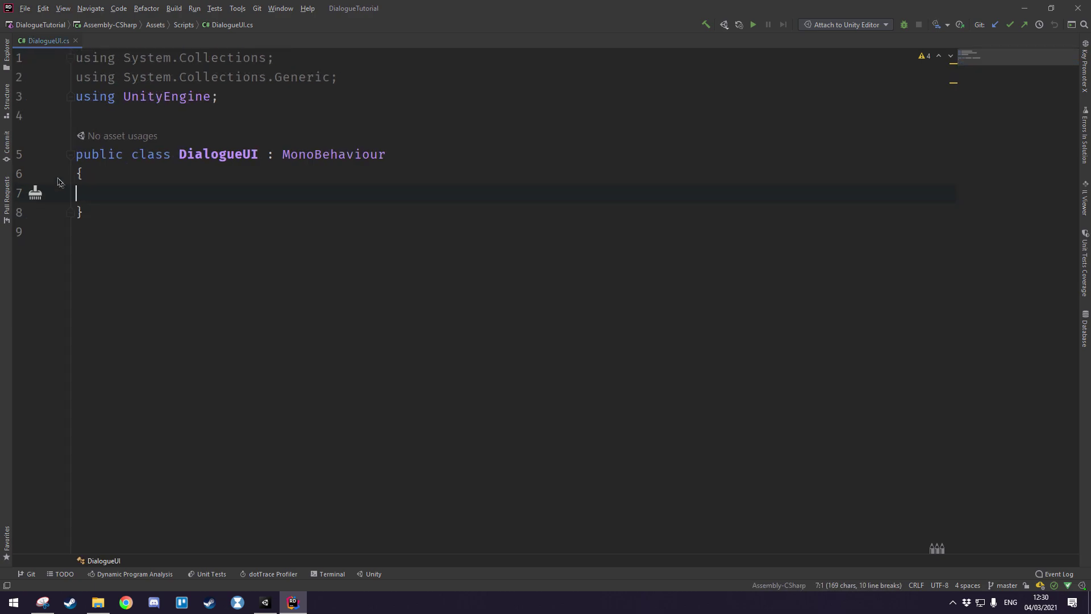
ctrl+scroll(239, 222, up, 3)
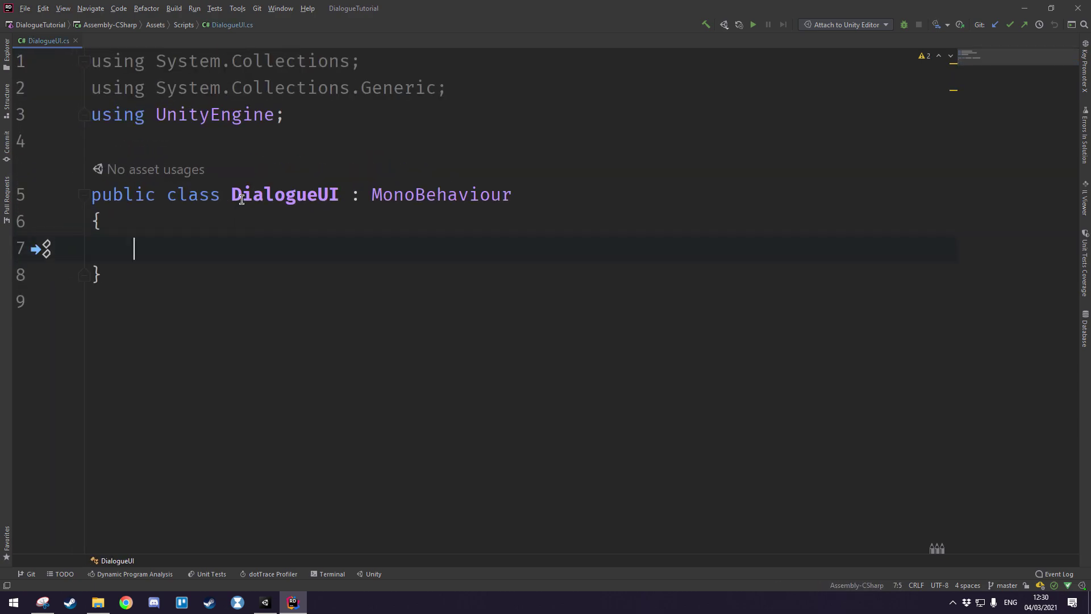
Replace the unused System.Collections usings with 'using TMPro;'
click(536, 93)
key(shift+Up)
key(shift+Home)
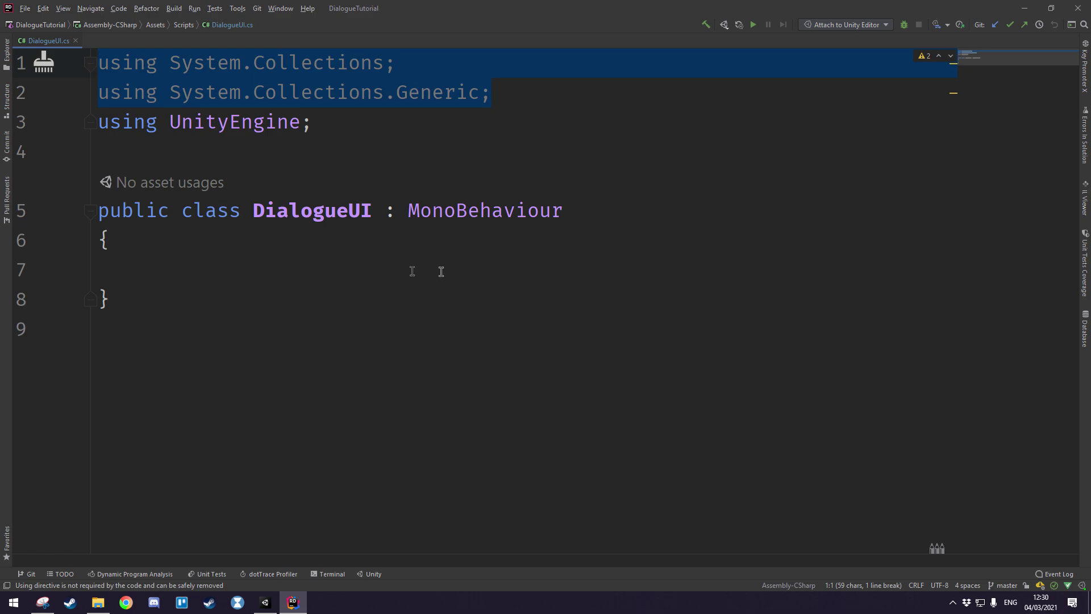
key(Delete)
key(Delete)
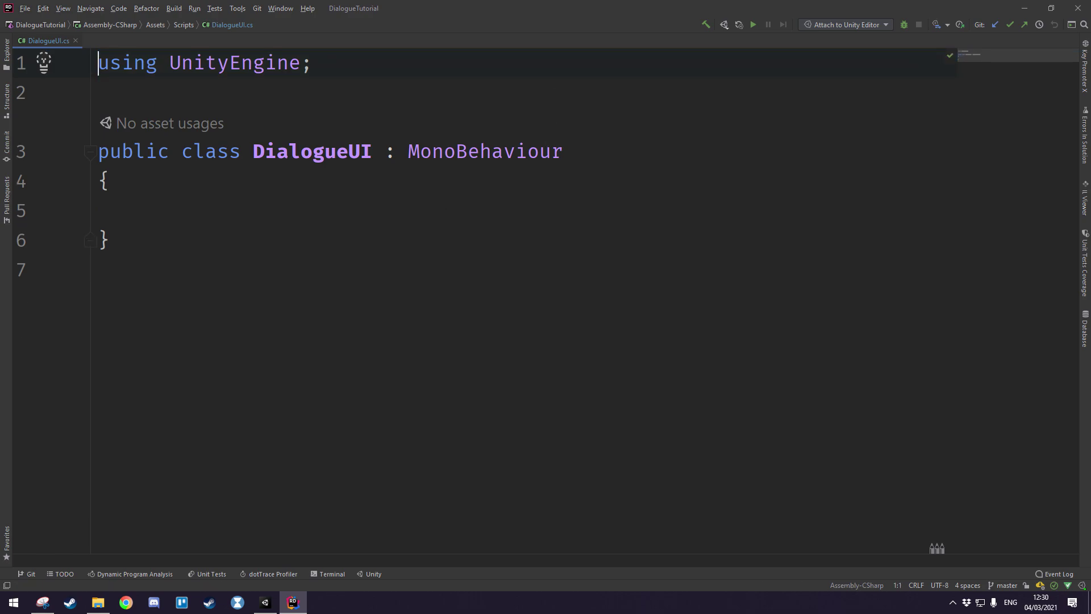
key(End)
key(Return)
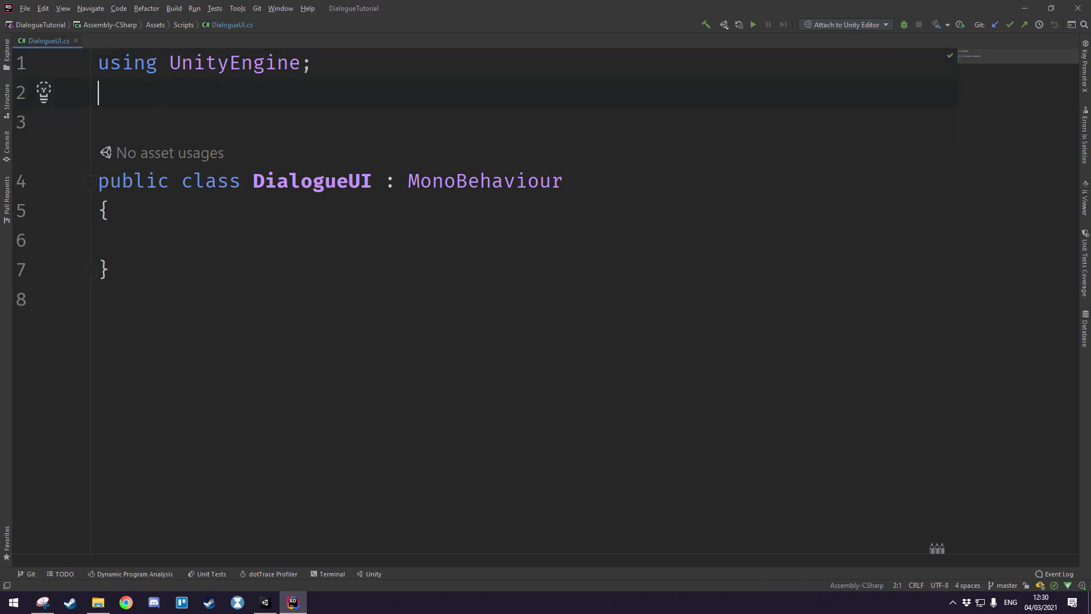
text(using TMPro;)
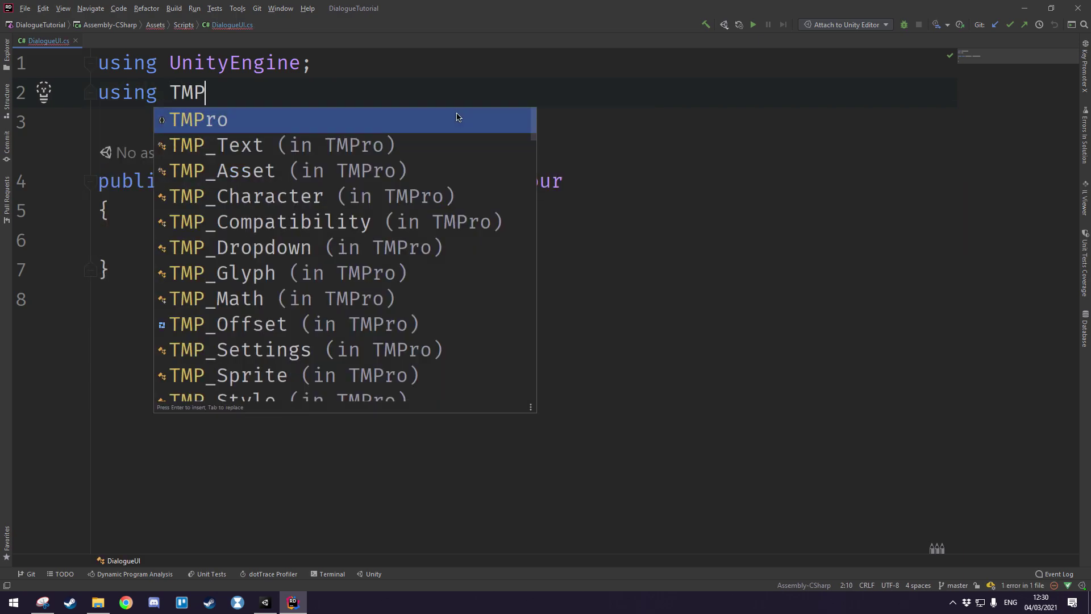
Declare '[SerializeField] private TMP_Text textLabel;' inside the class
click(610, 250)
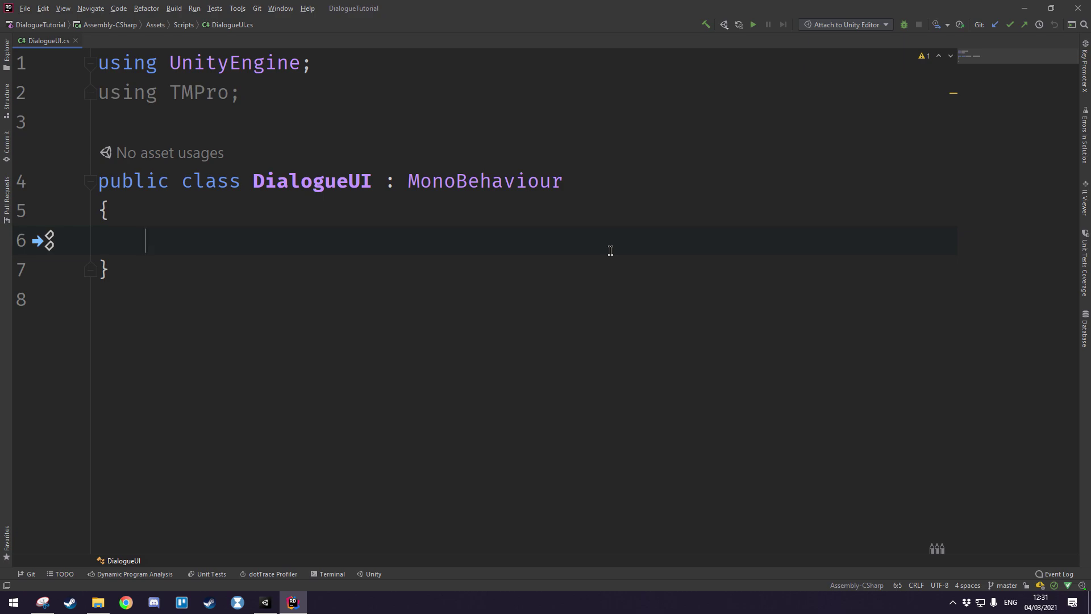
text([se)
key(Return)
text(p)
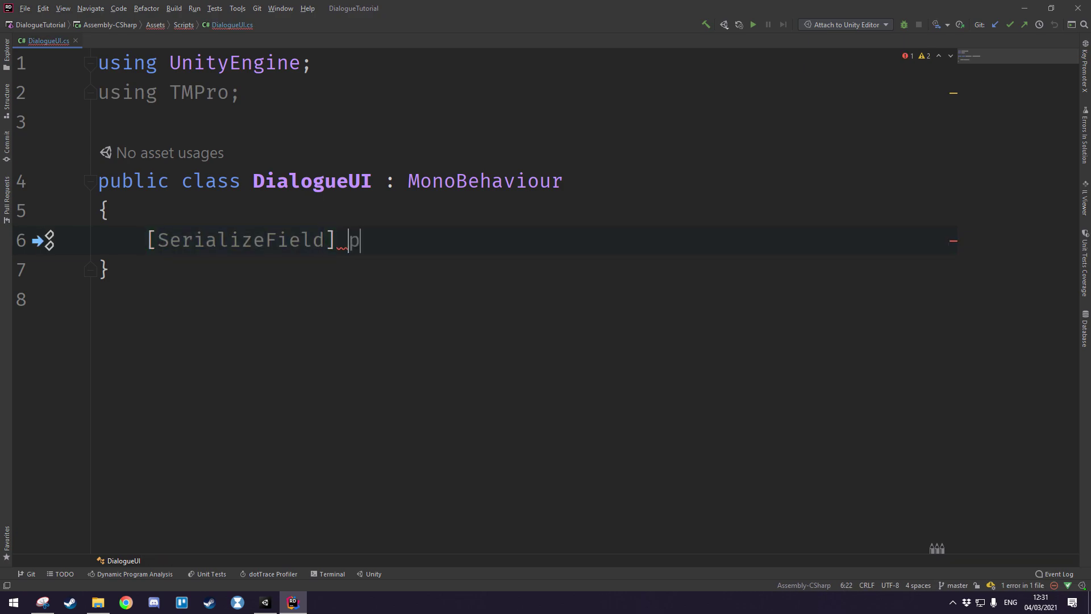
text(rivate Tex)
key(BackSpace)
key(BackSpace)
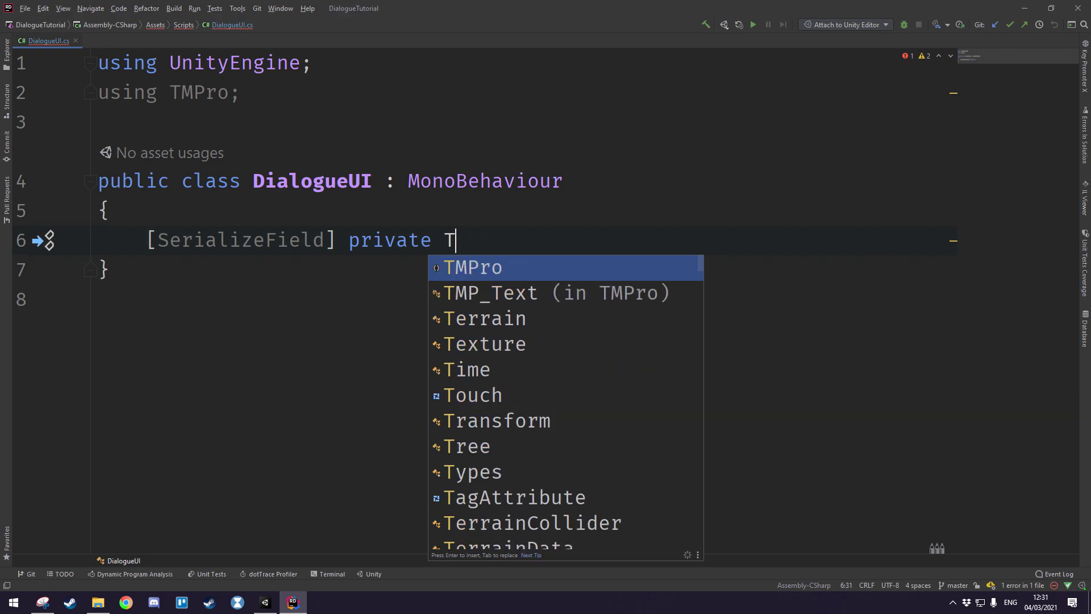
text(mp)
key(Down)
key(Return)
text(t textLabel;)
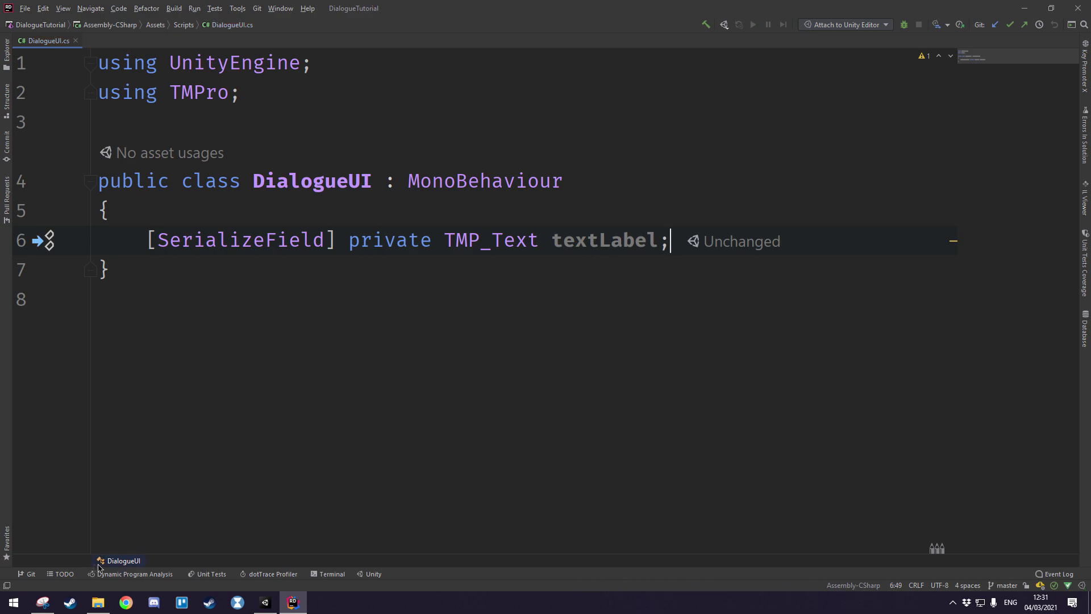
click(265, 602)
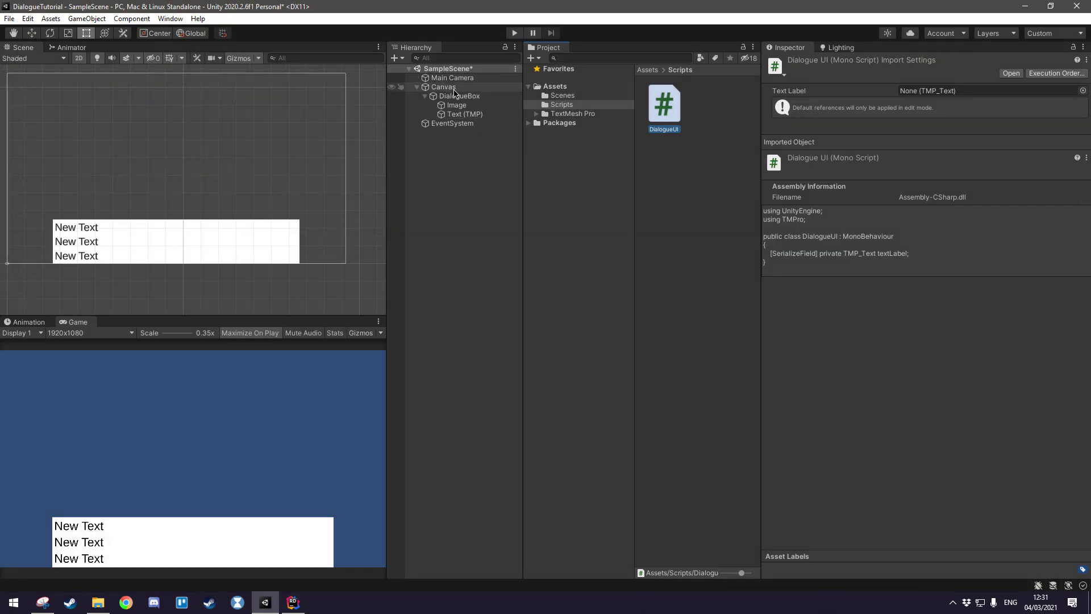
Drag Text (TMP) into the Text Label slot of the Canvas's Dialogue UI component
click(454, 89)
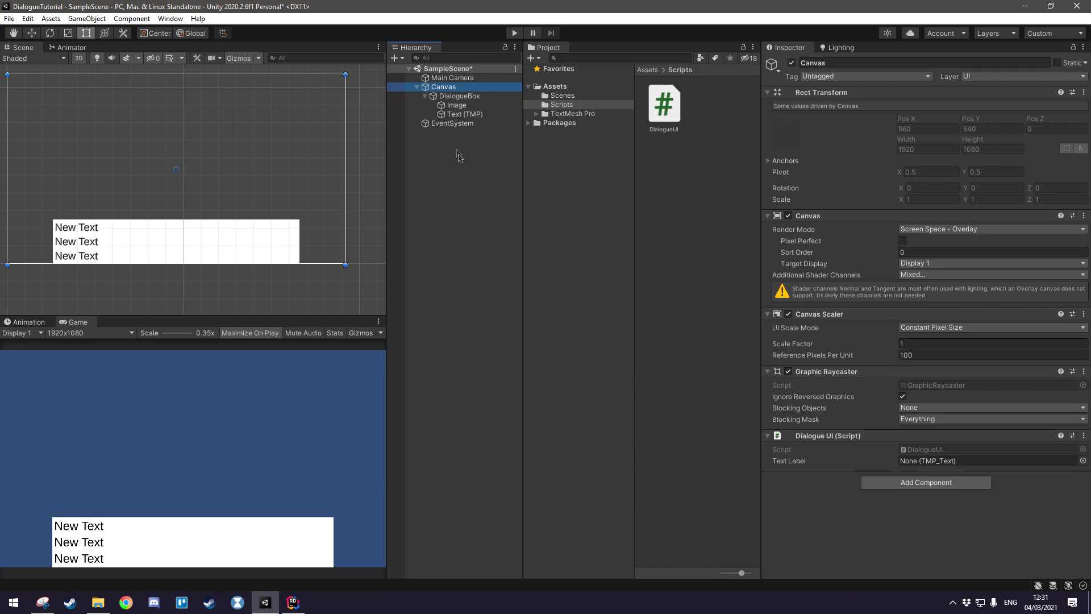
drag(464, 114, 905, 467)
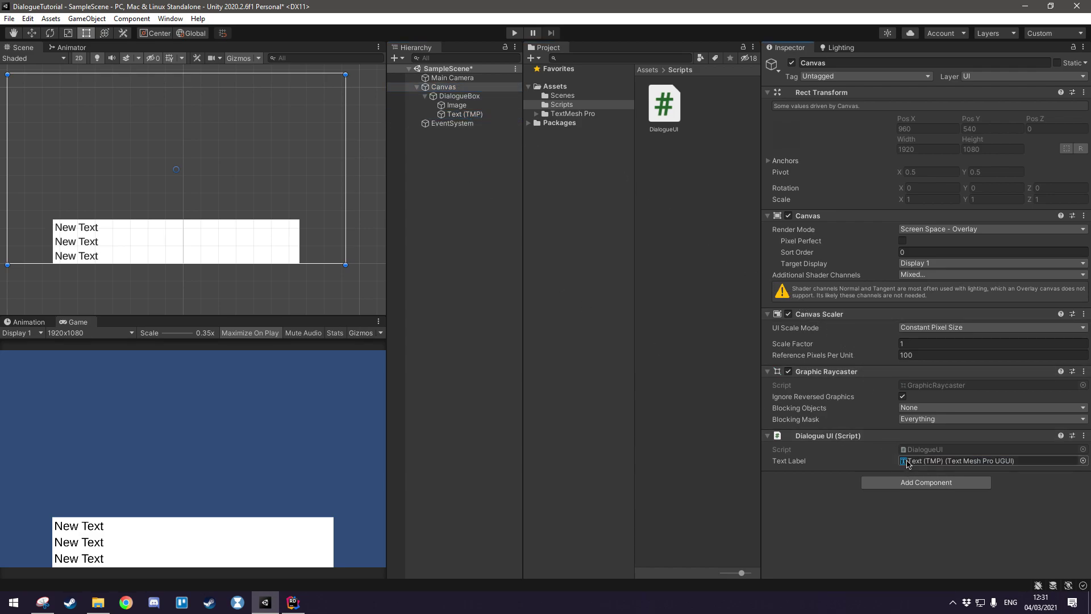
click(292, 602)
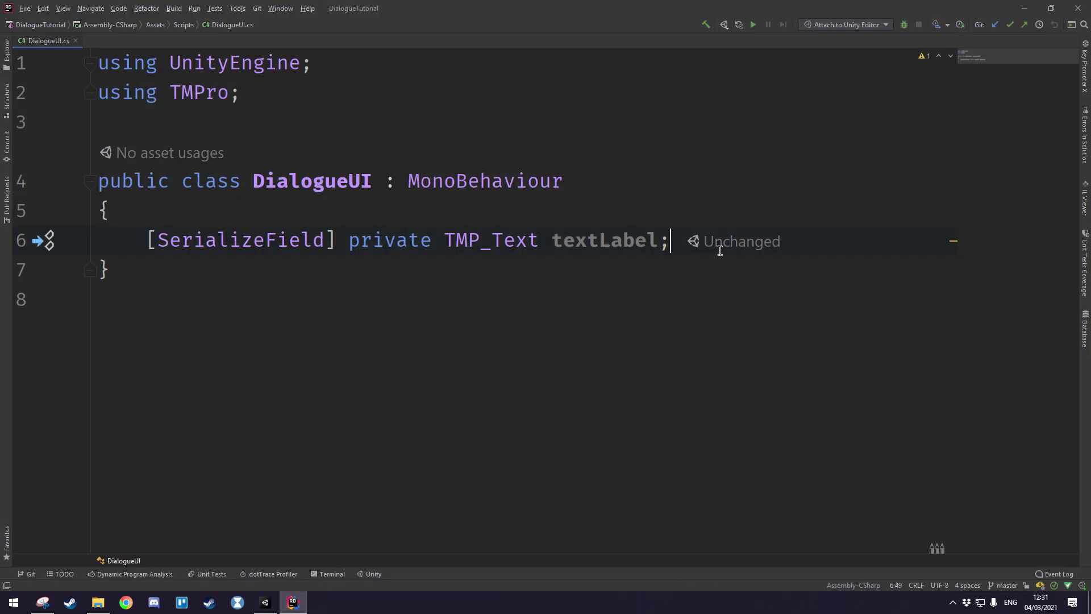
Add a Start method setting textLabel.text to "Hello!\nThis is my second line."
key(Return)
key(Return)
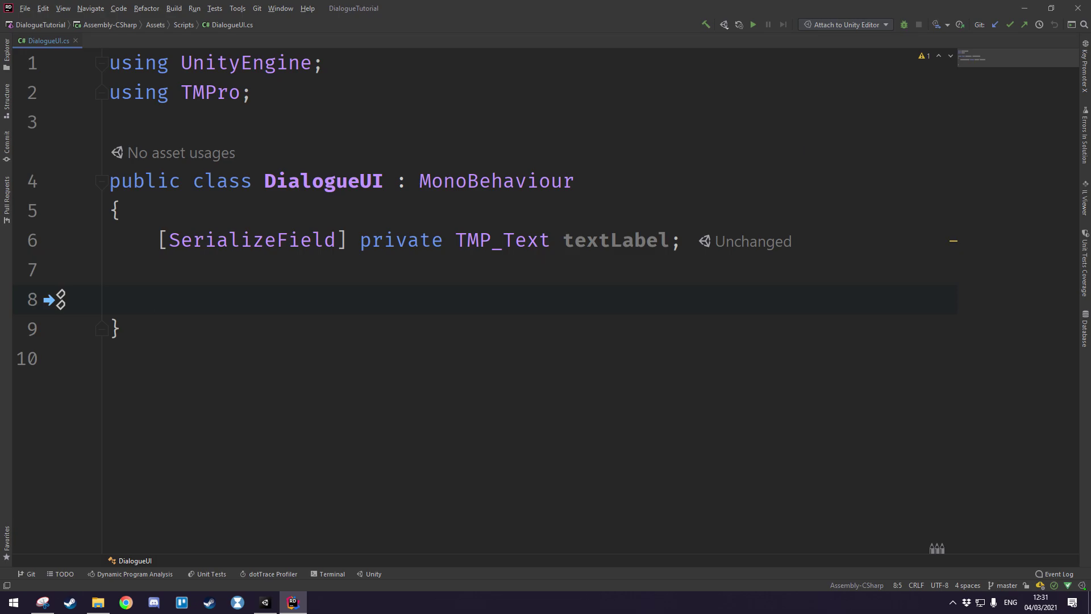
text(start)
key(Return)
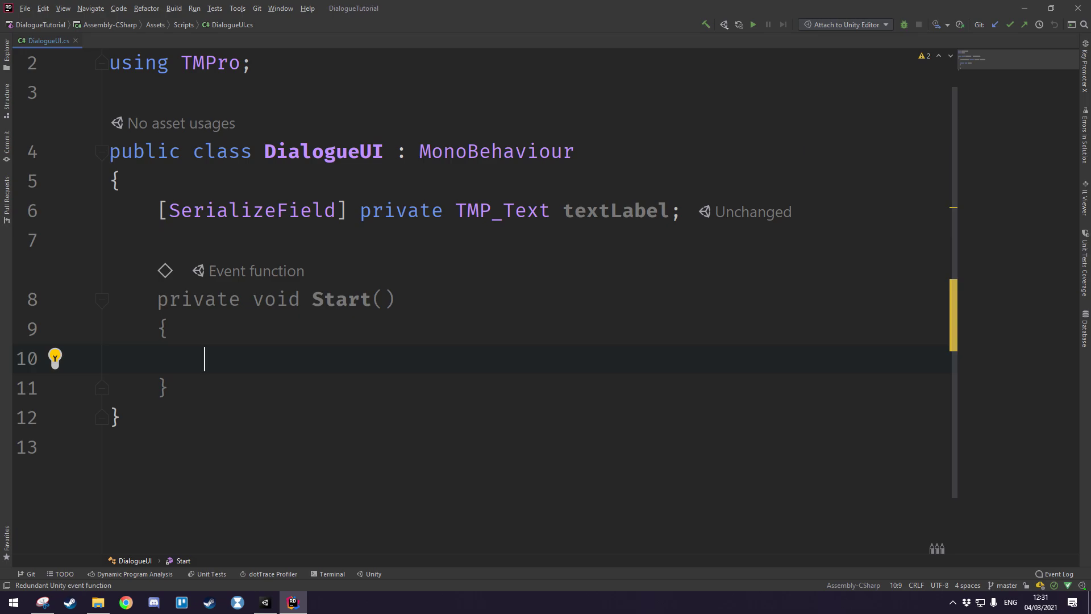
text(te)
key(Return)
text(.text)
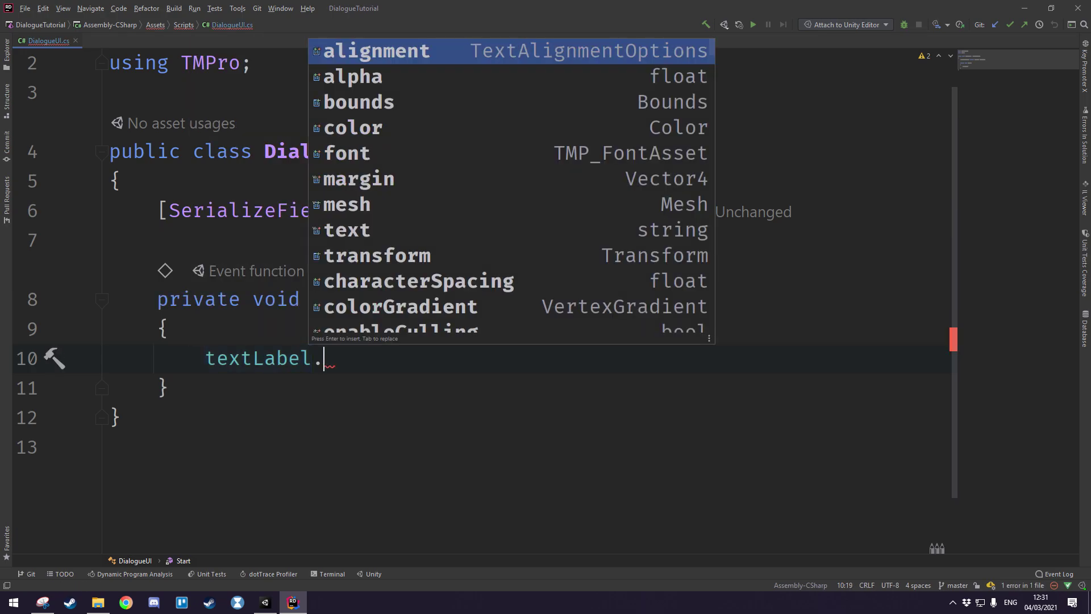
text(= "Hello!)
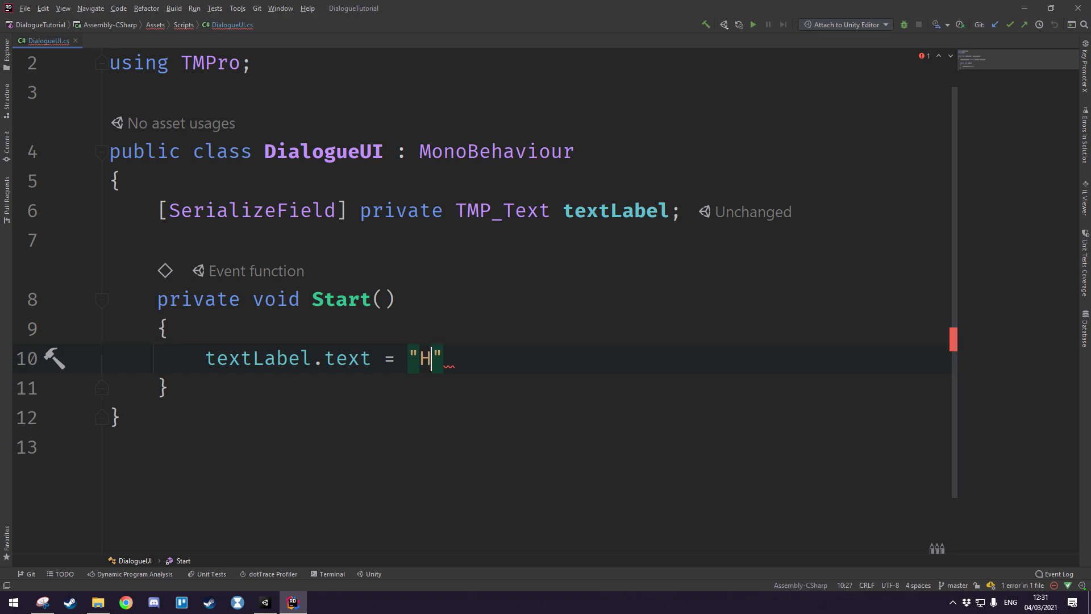
text(;)
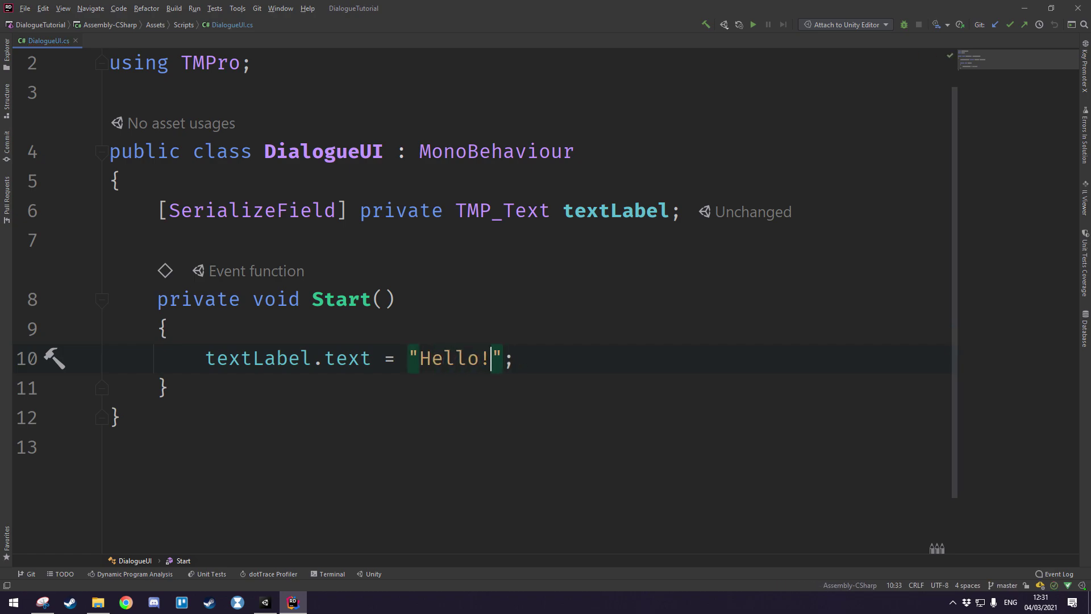
text(\n)
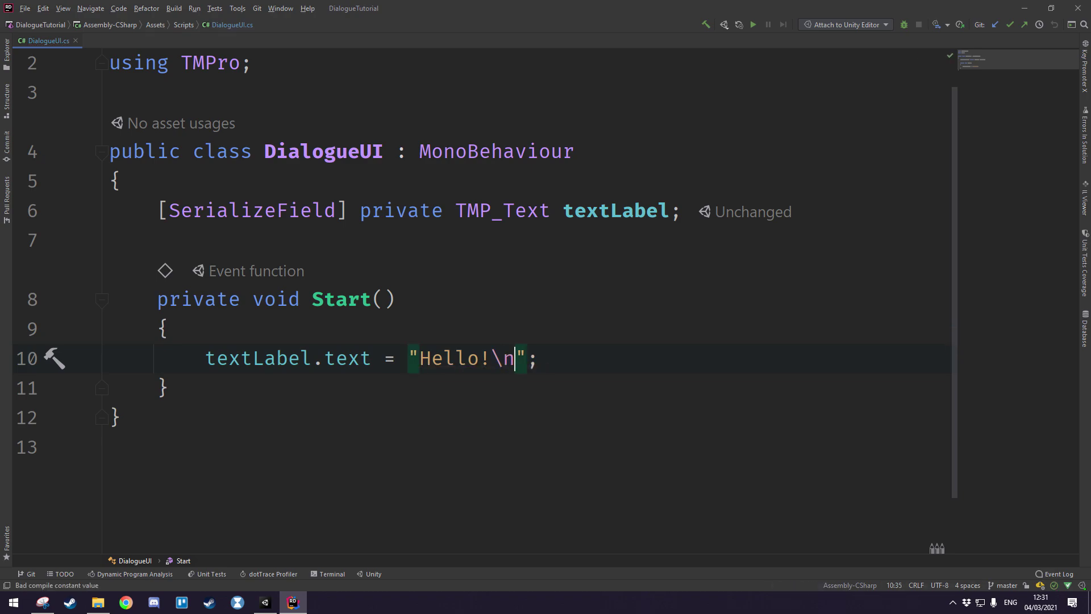
text(This is my seco)
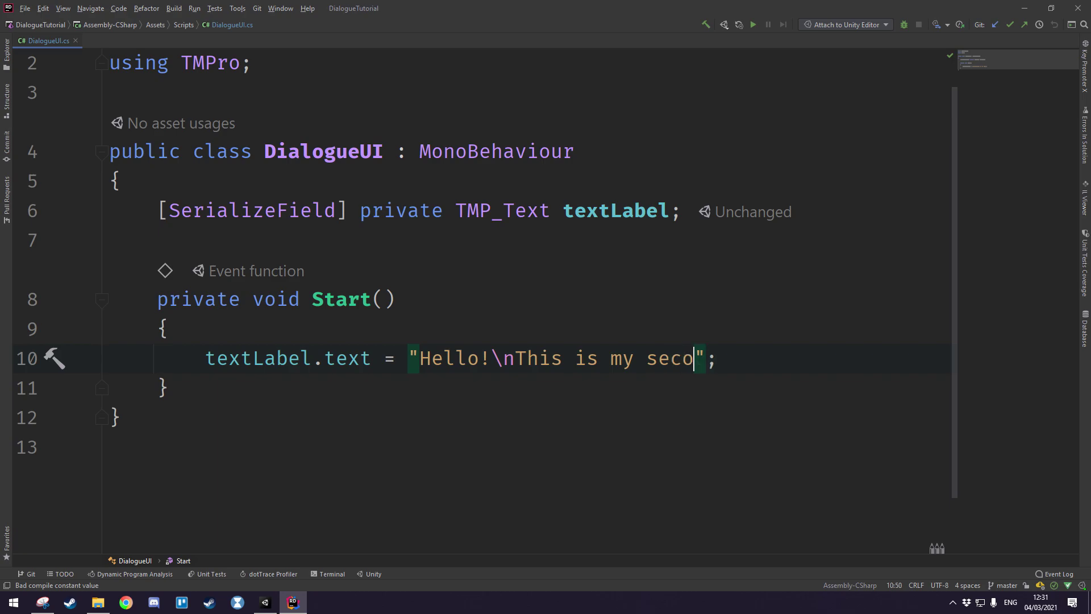
text(nd line.)
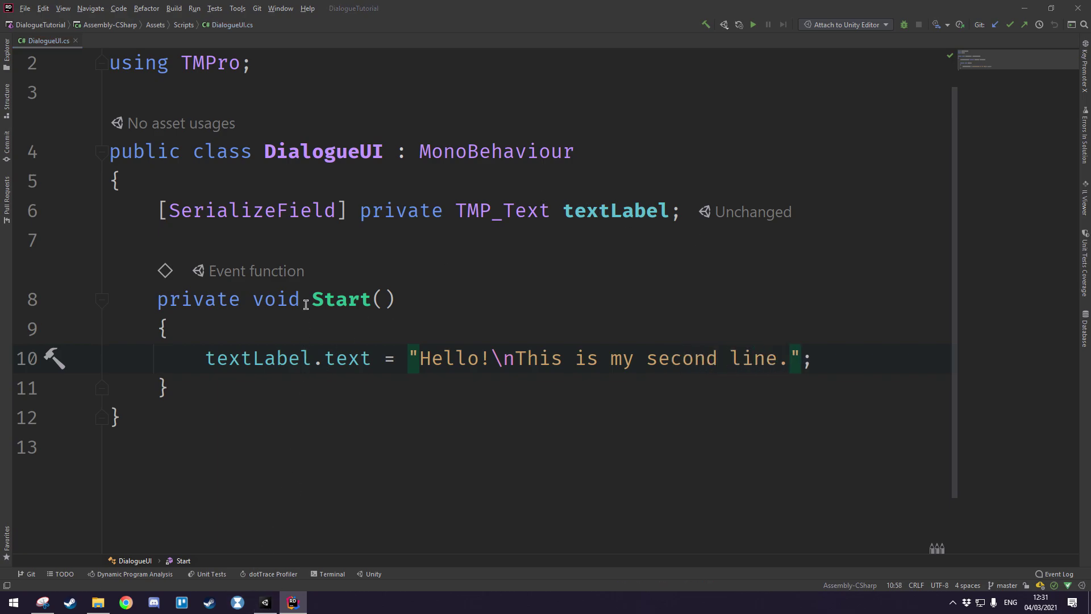
key(alt+Tab)
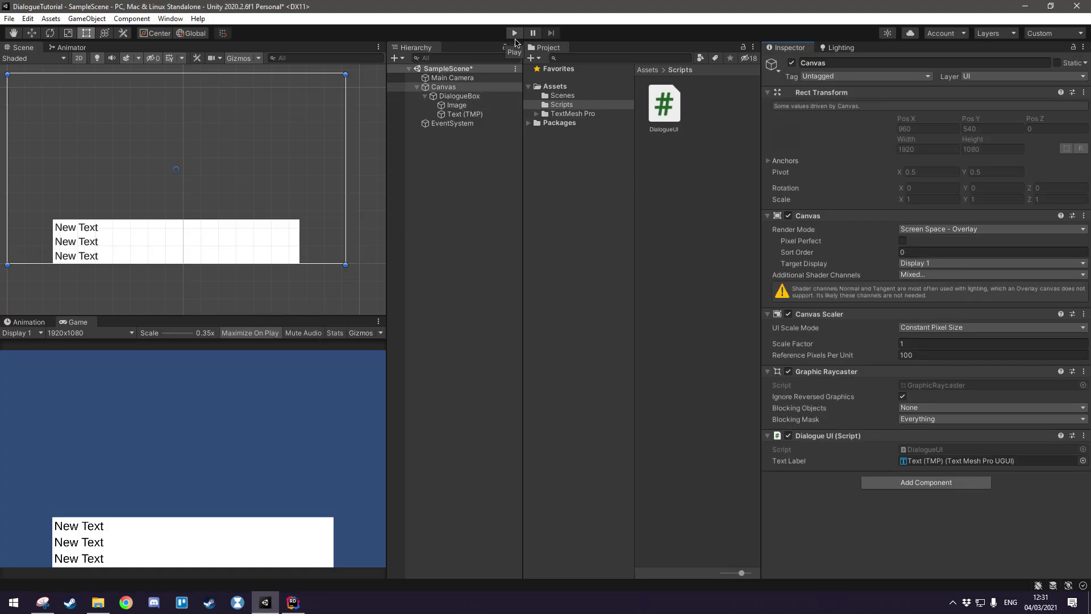
Enter Play mode to test the dialogue text in the Game view
click(514, 33)
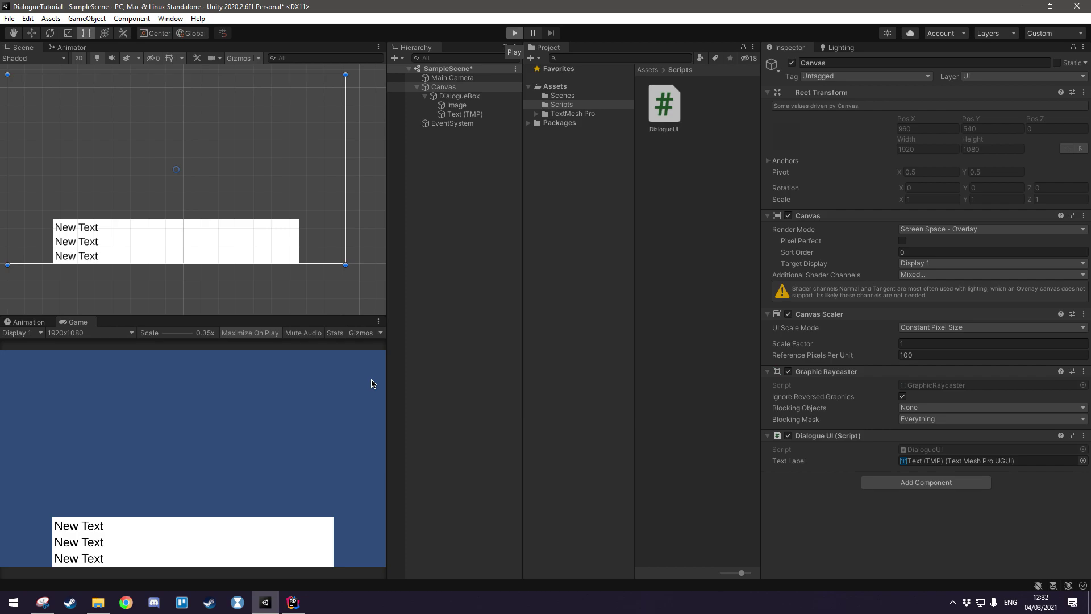